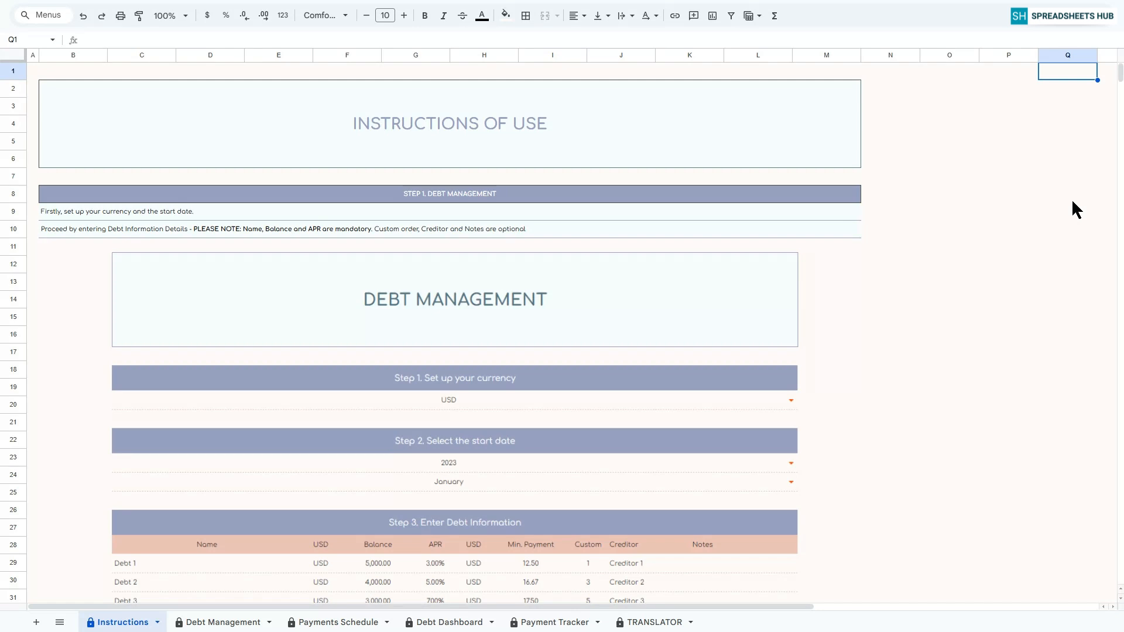
# Step: Read through the four instruction sections, from Debt Management to Debt Dashboard and Payment Tracker, on the Instructions sheet
pyautogui.click(513, 200)
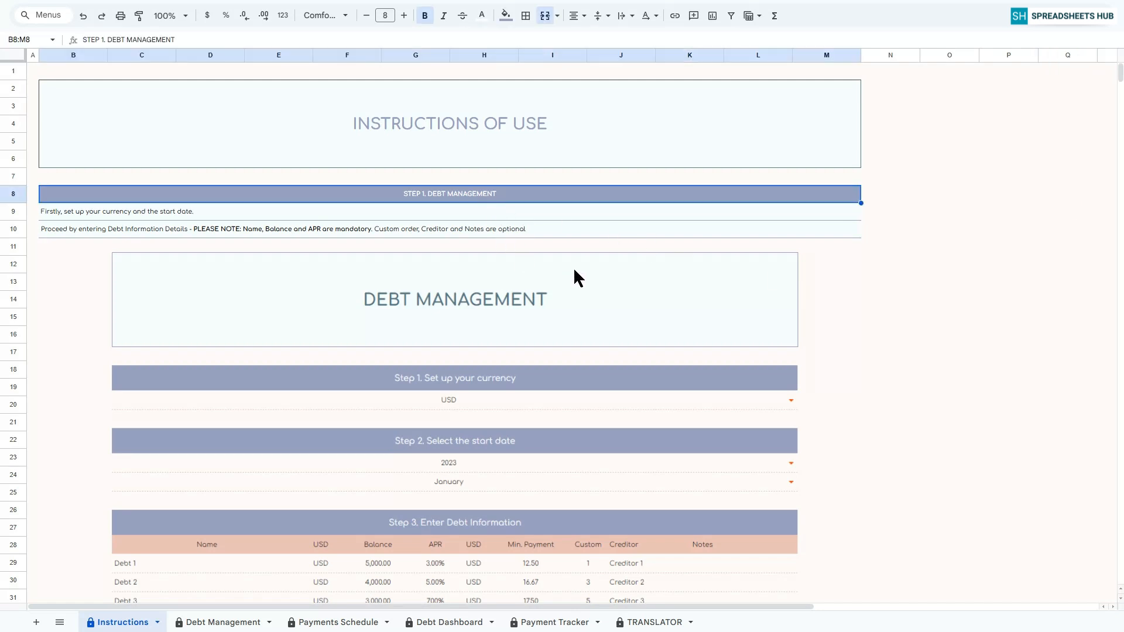
pyautogui.scroll(-8, 573, 267)
pyautogui.click(475, 218)
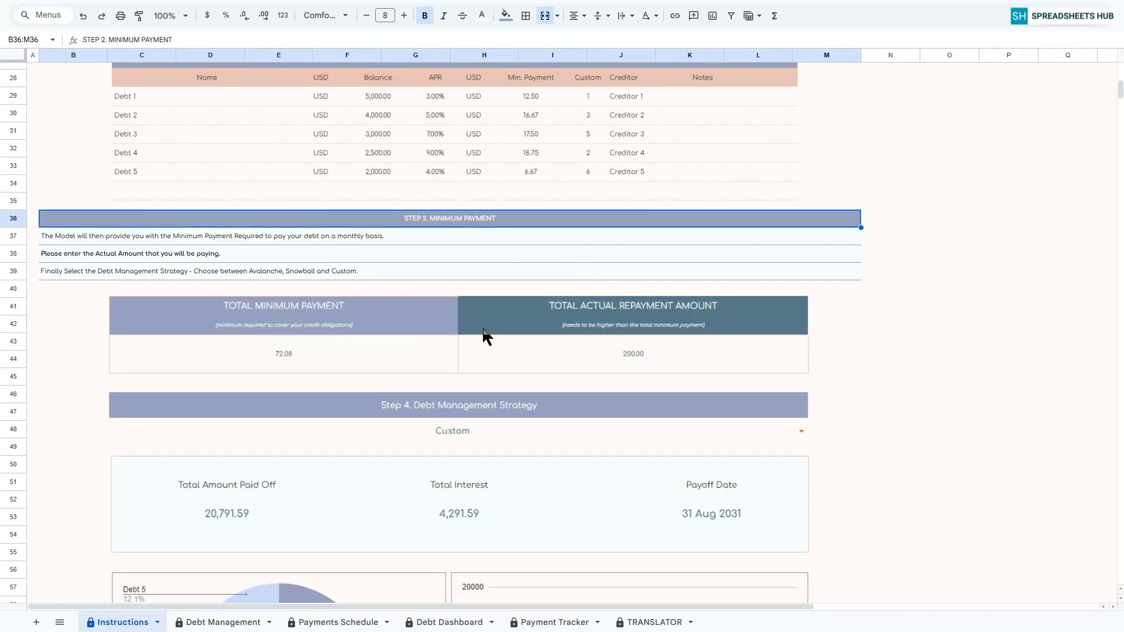
pyautogui.scroll(-1, 537, 345)
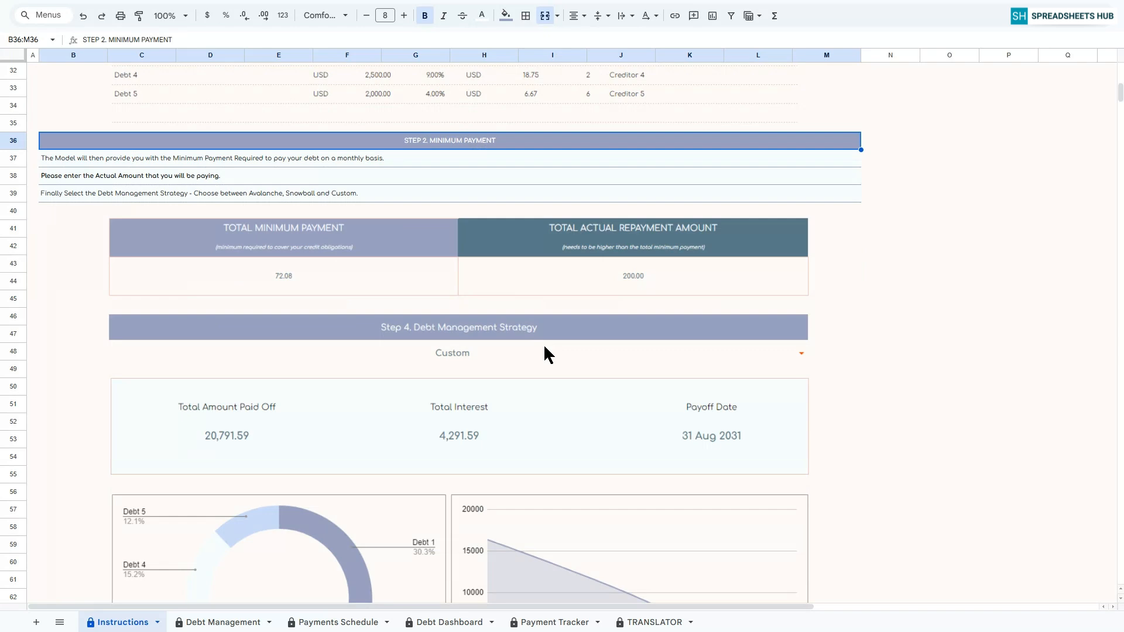
pyautogui.scroll(-10, 542, 347)
pyautogui.click(467, 204)
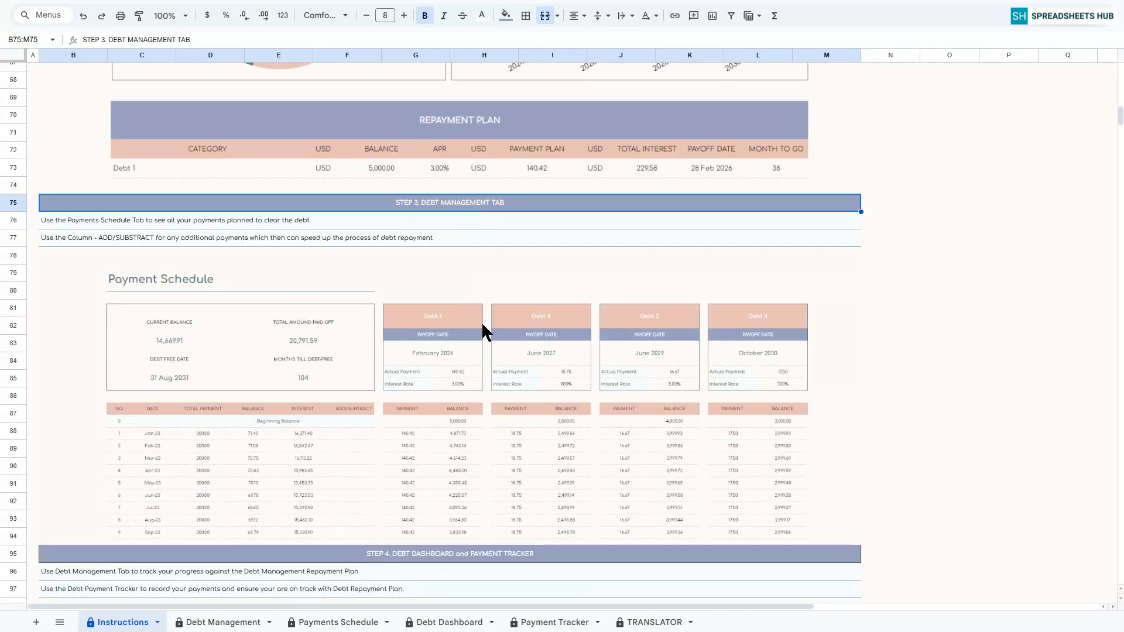
pyautogui.scroll(-5, 481, 321)
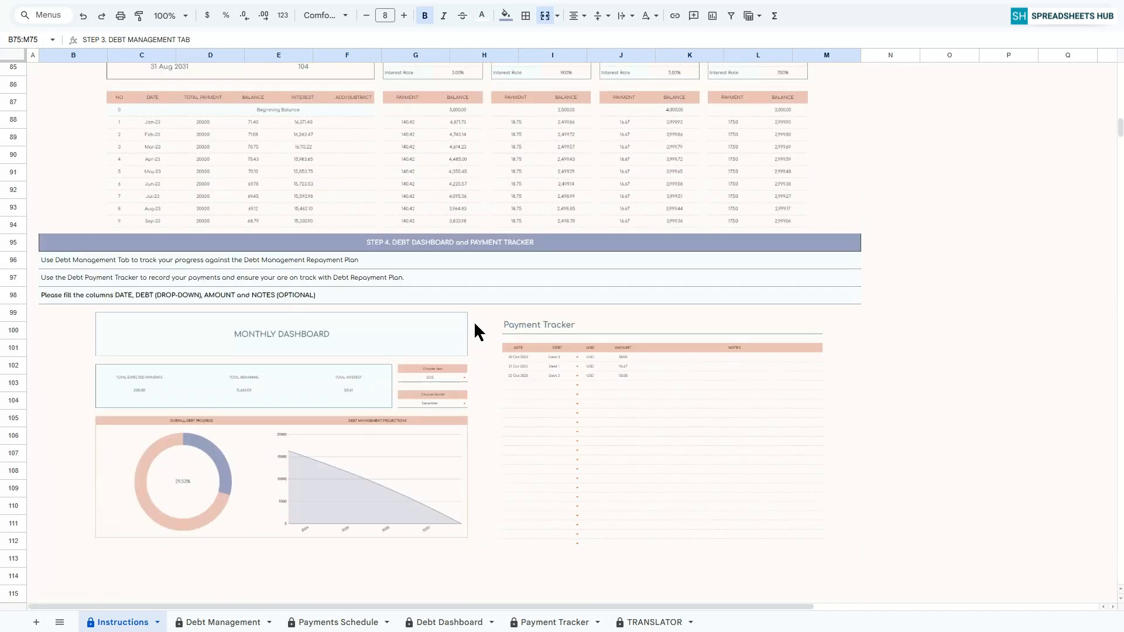
pyautogui.click(478, 248)
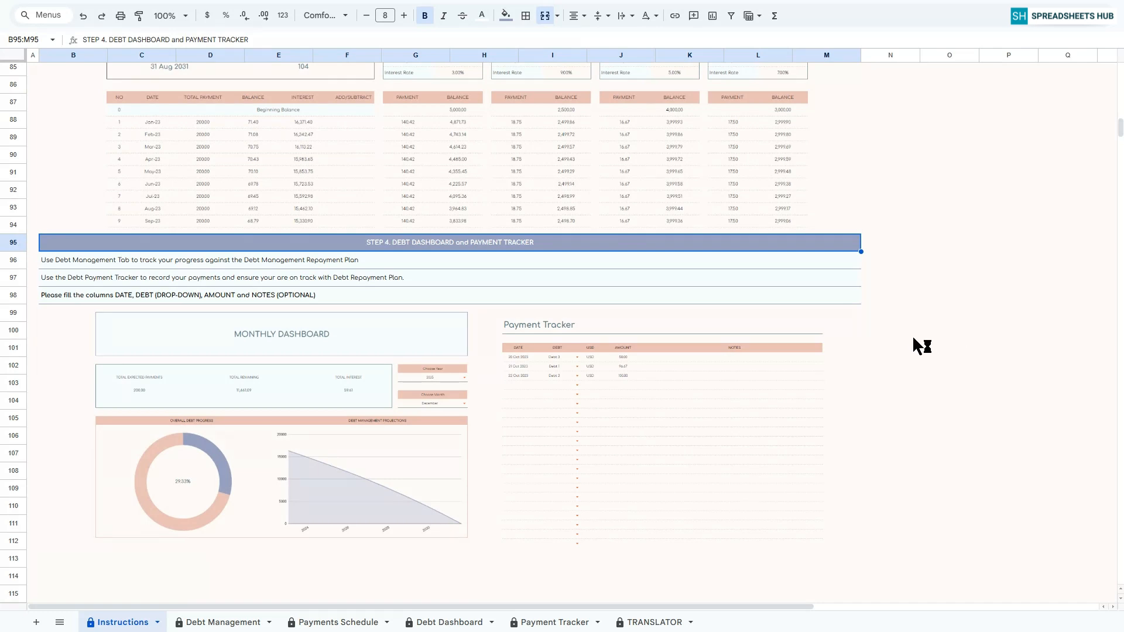
# Step: Set the currency to USD on the Debt Management sheet
pyautogui.click(205, 624)
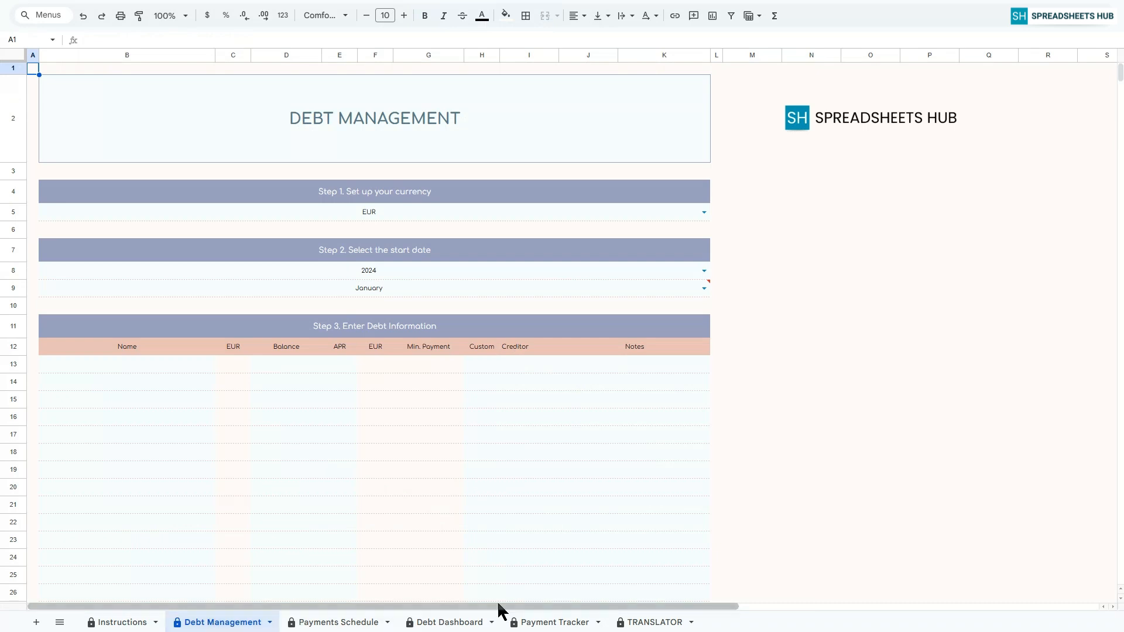
pyautogui.click(704, 212)
pyautogui.click(60, 246)
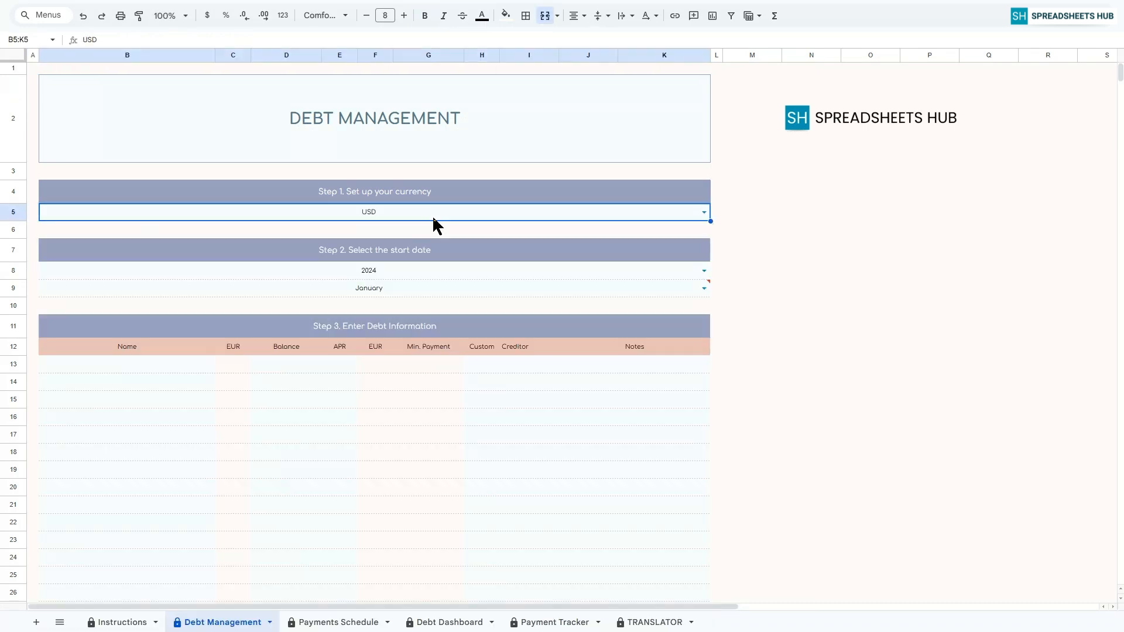
# Step: Set the start date to year 2025 and month October
pyautogui.click(703, 271)
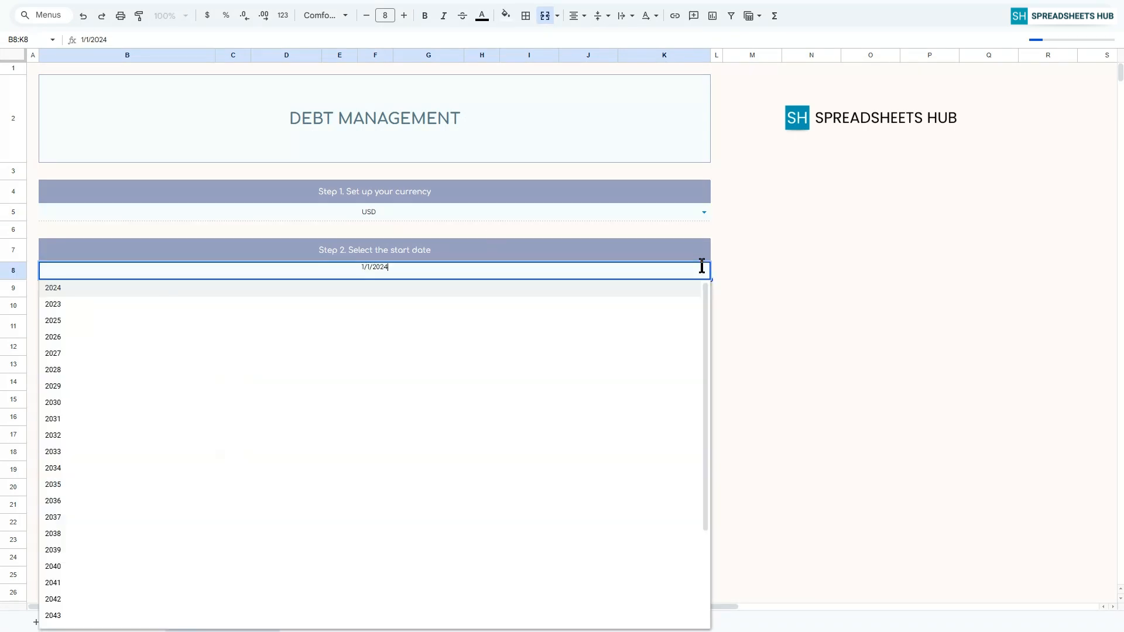
pyautogui.click(217, 322)
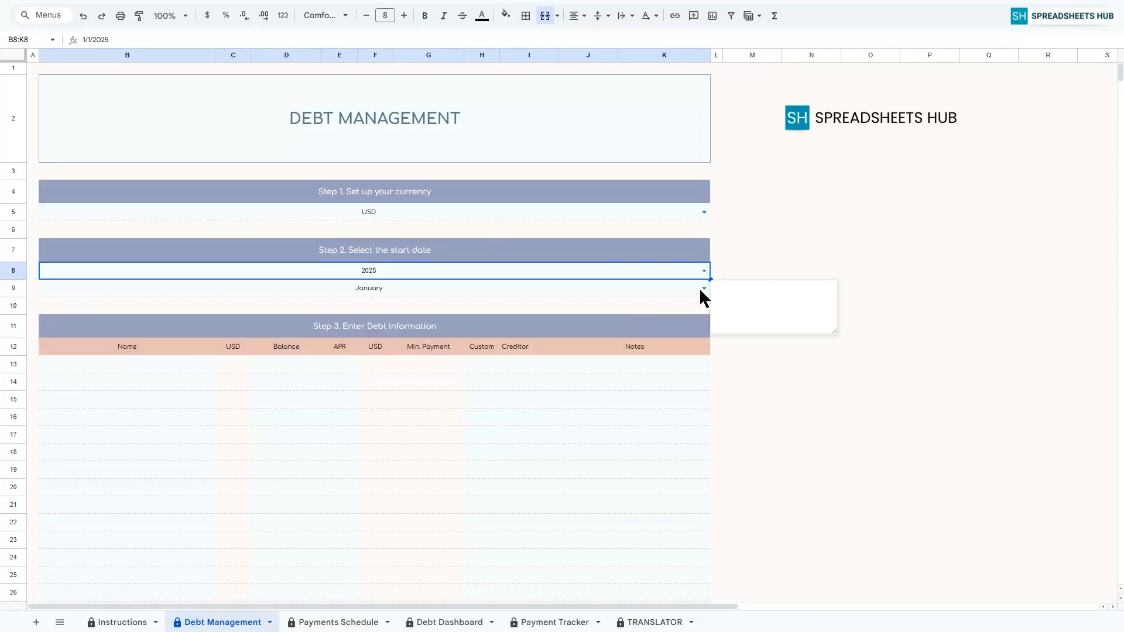
pyautogui.click(705, 290)
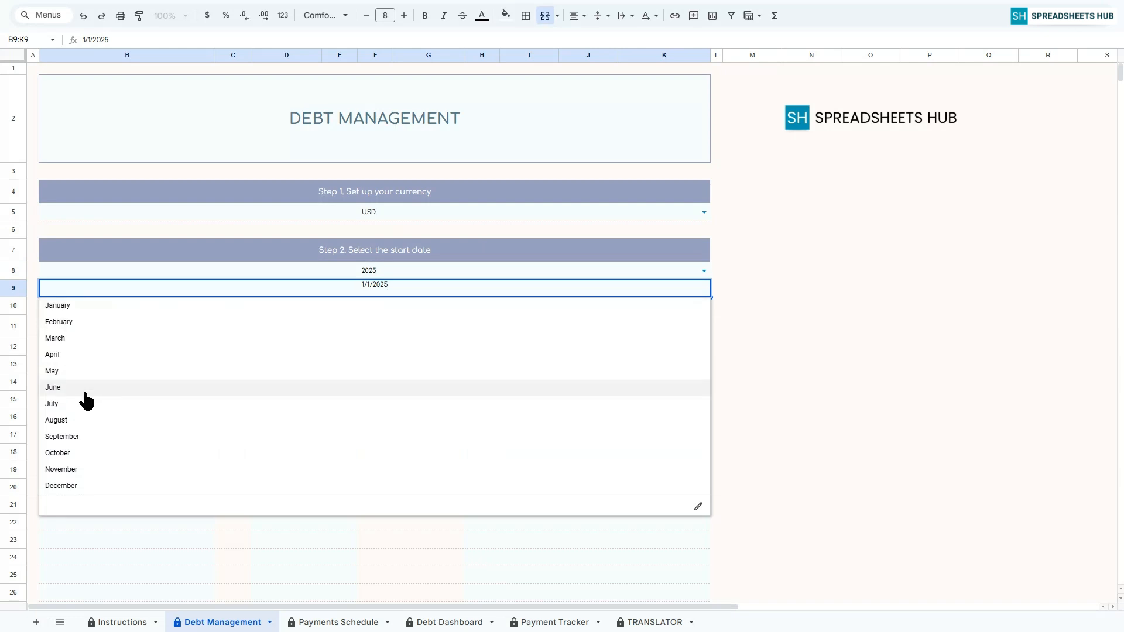
pyautogui.click(58, 453)
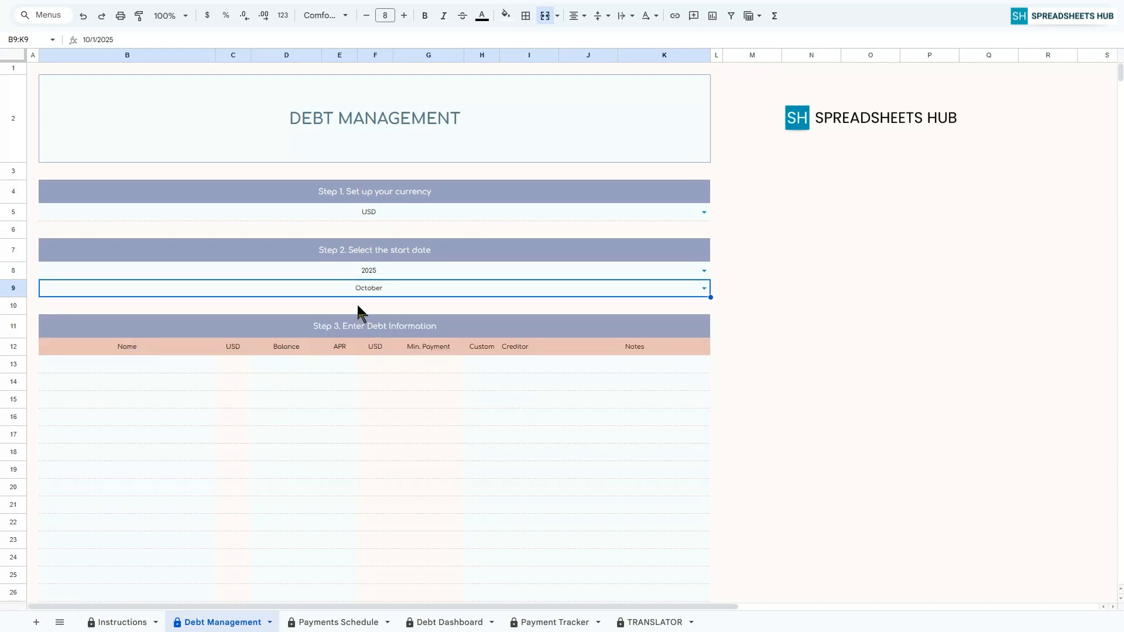
# Step: Enter the first debt in row 13 with name Debt 1, balance 5000 and APR 3%
pyautogui.click(292, 332)
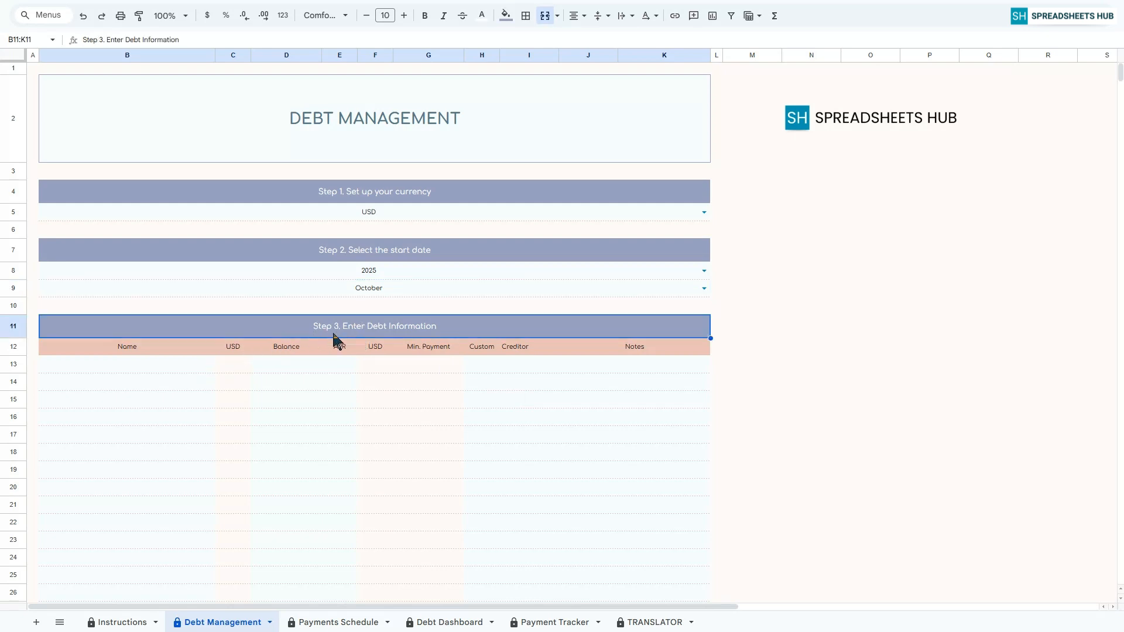
pyautogui.click(183, 365)
pyautogui.write('De')
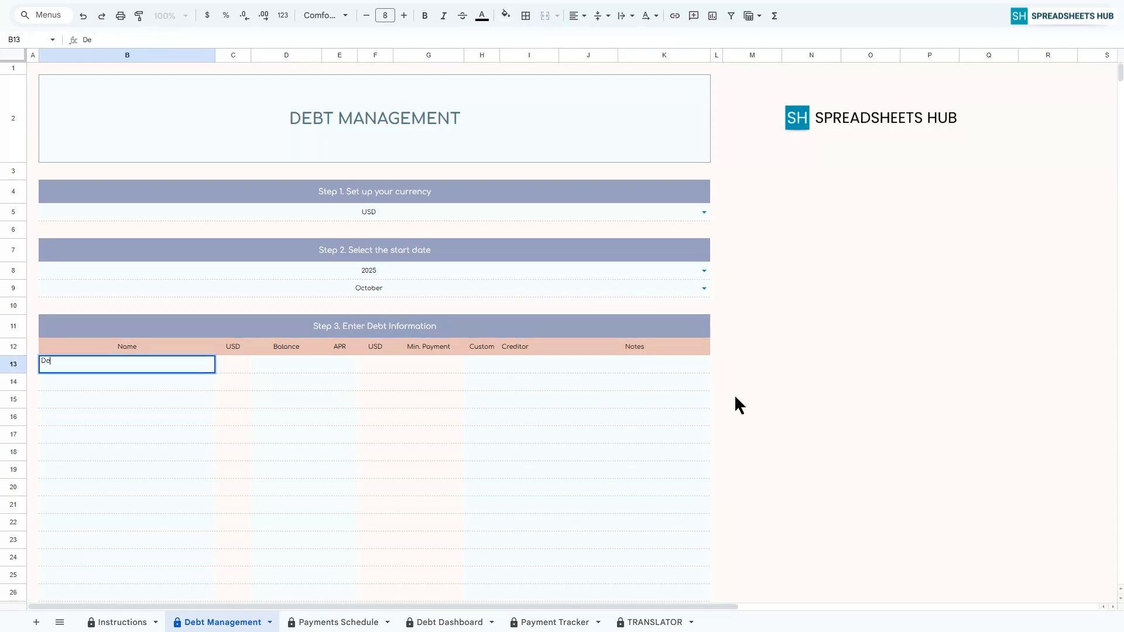
pyautogui.write('bt 1')
pyautogui.press('Return')
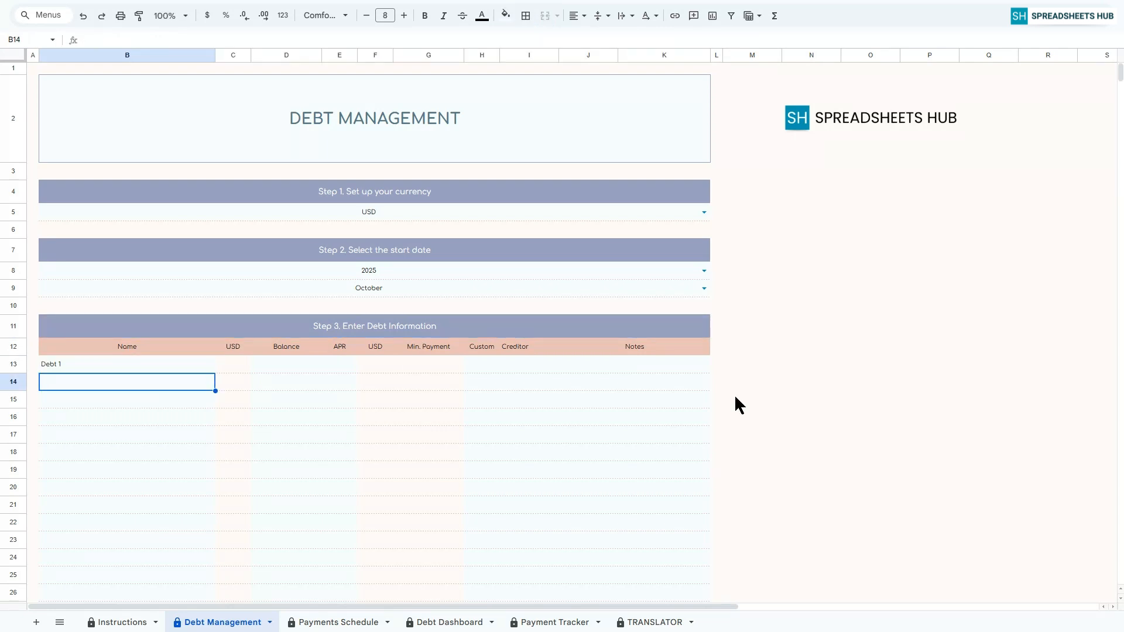
pyautogui.click(287, 364)
pyautogui.write('5000')
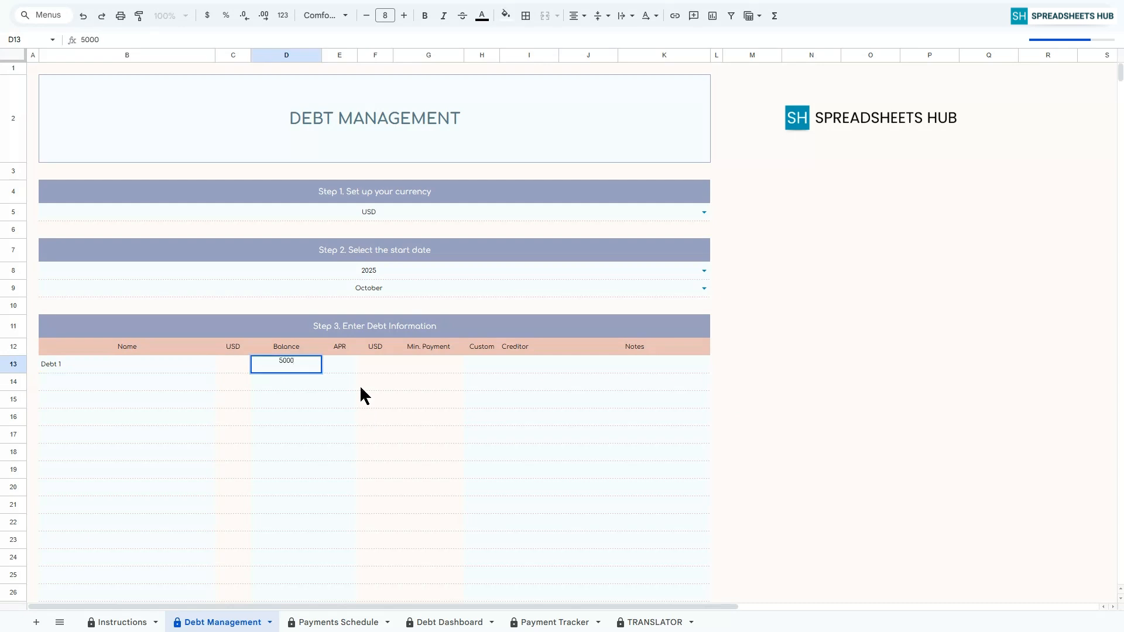
pyautogui.press('Tab')
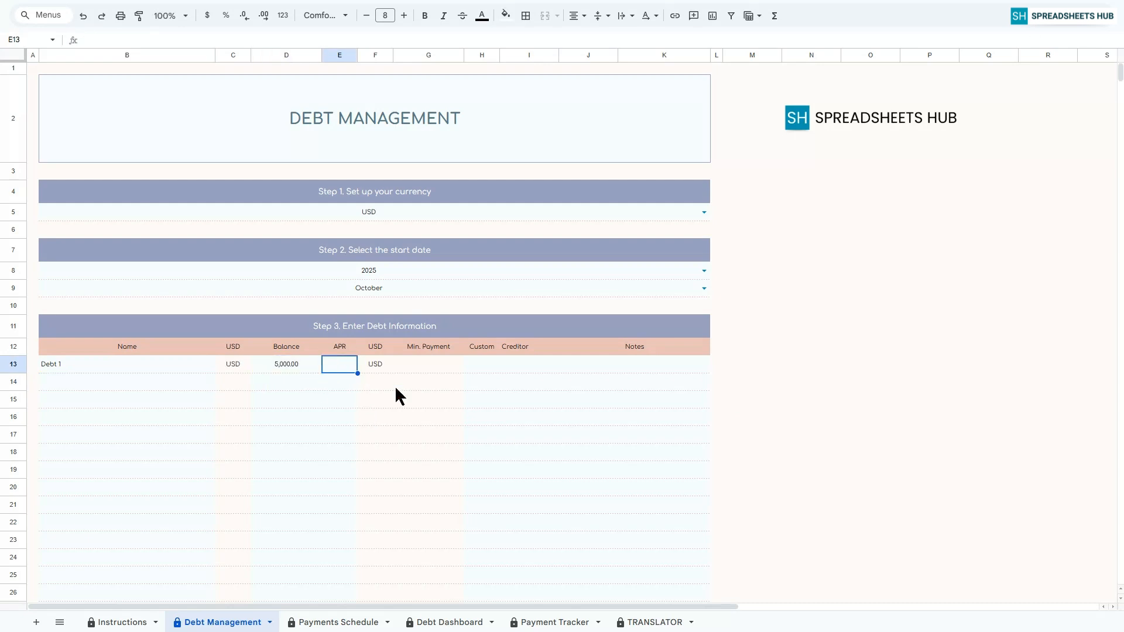
pyautogui.write('3')
pyautogui.press('Return')
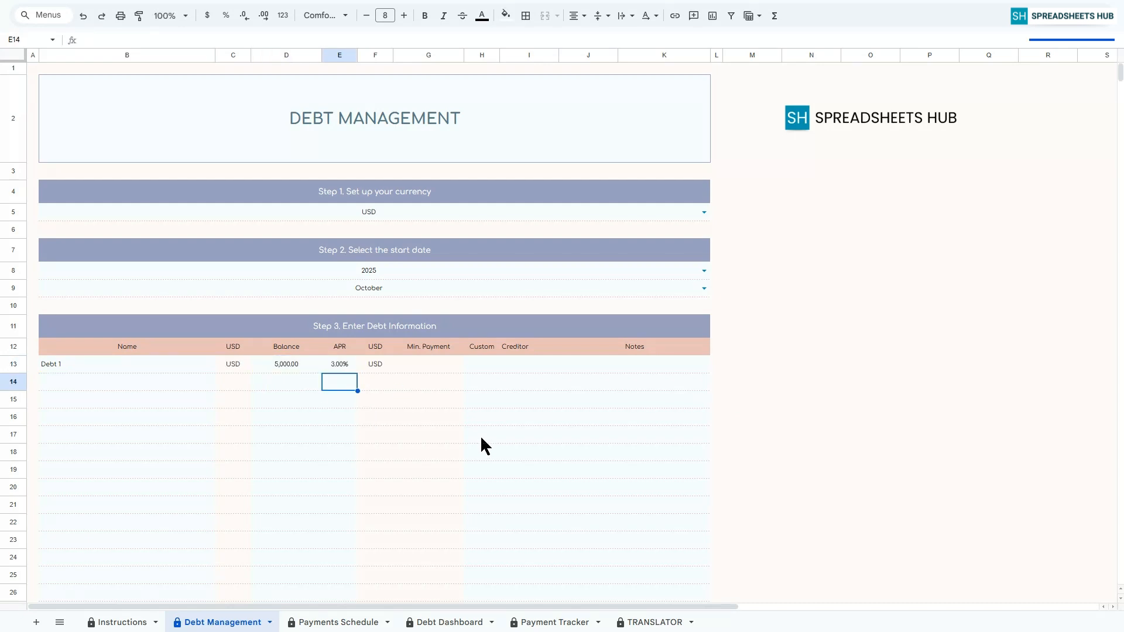
# Step: Set the debt management strategy in Step 4 to Custom
pyautogui.click(480, 362)
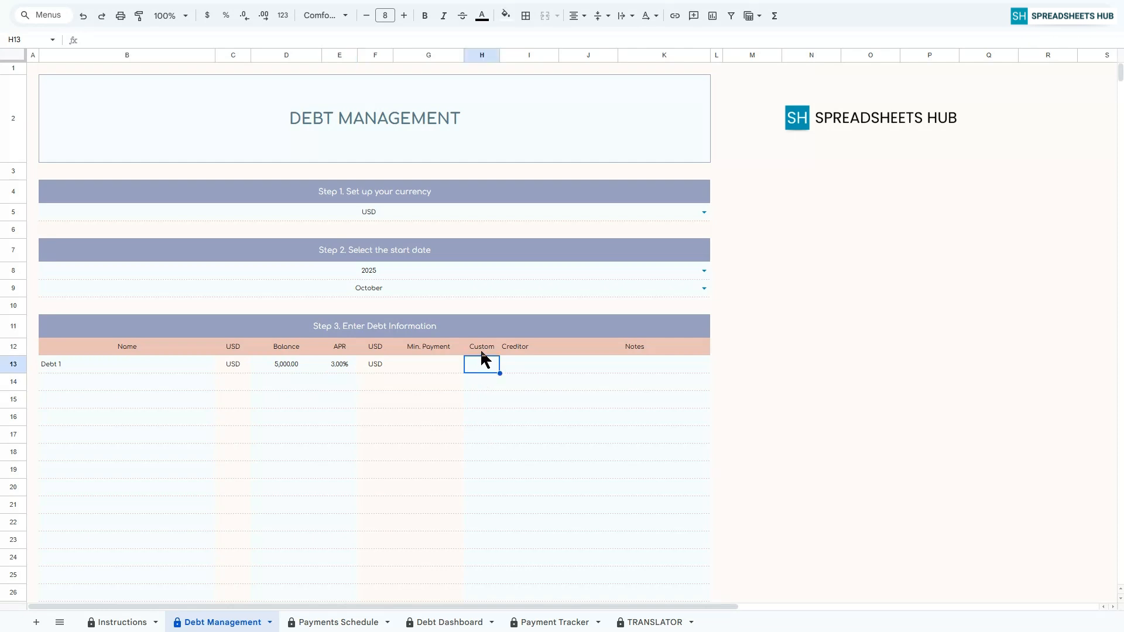
pyautogui.scroll(-15, 563, 437)
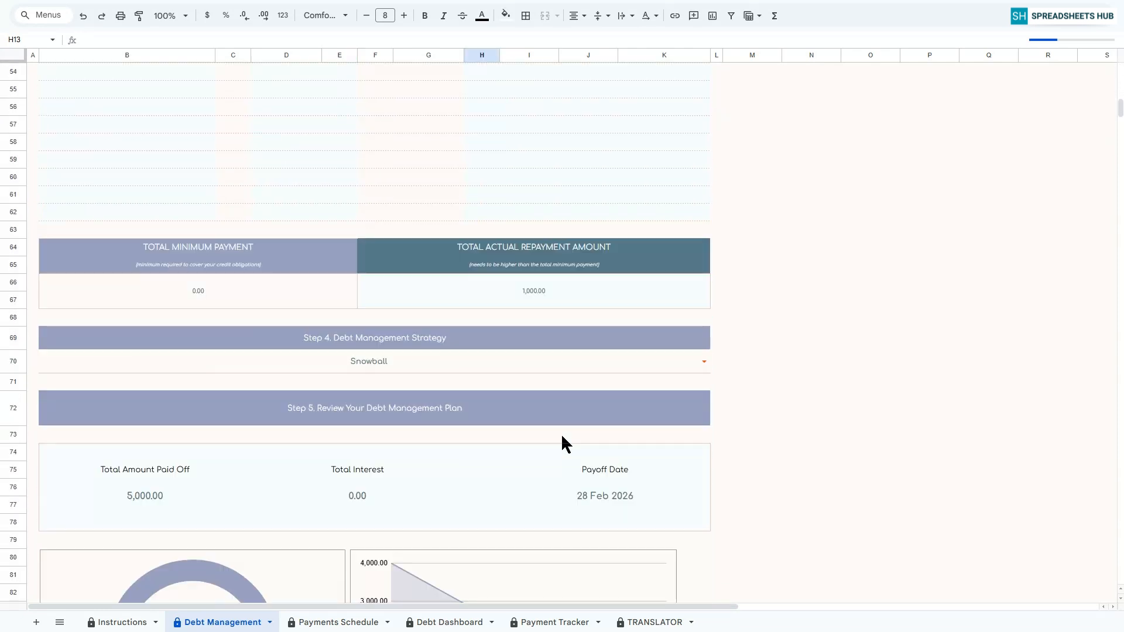
pyautogui.click(704, 361)
pyautogui.click(65, 414)
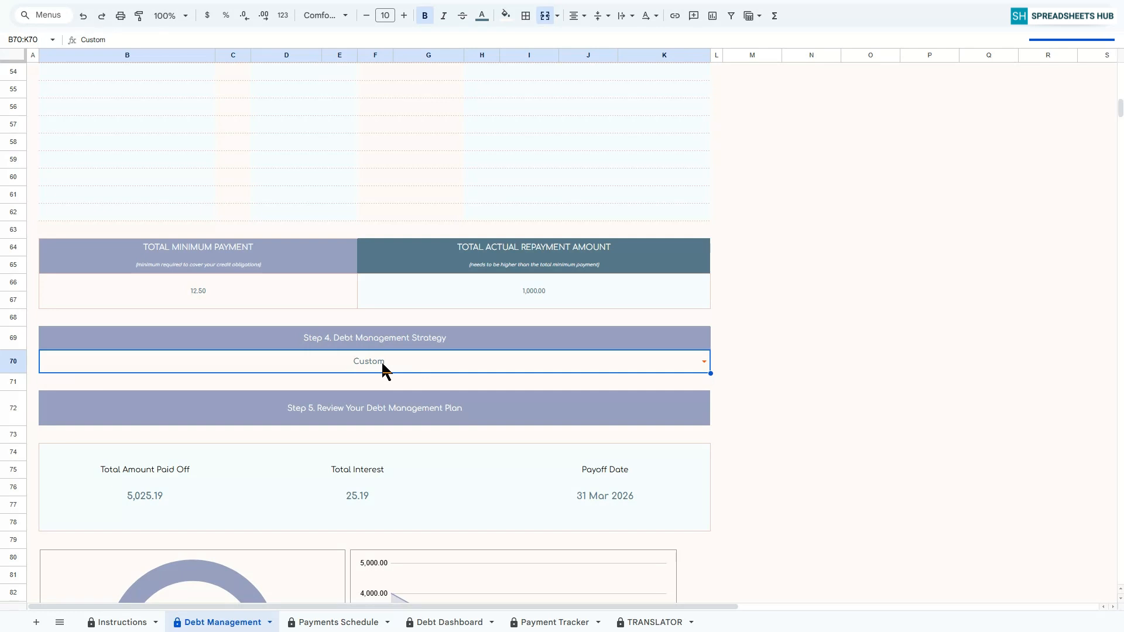
# Step: Give Debt 1 custom order 1 and the creditor Creditor 1
pyautogui.scroll(15, 507, 417)
pyautogui.scroll(3, 507, 417)
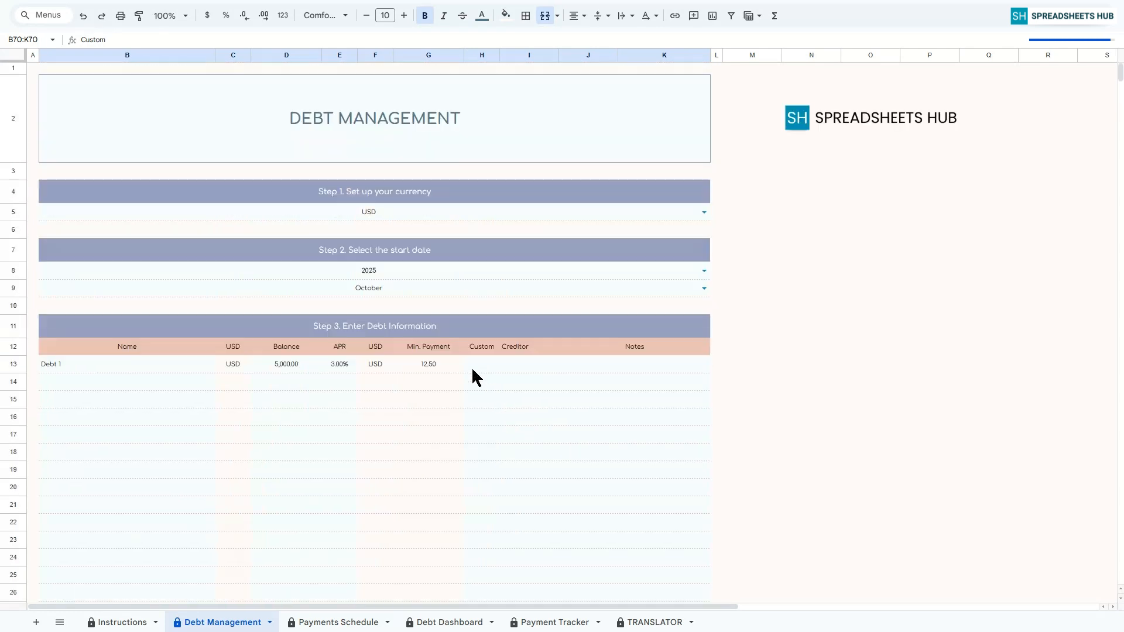
pyautogui.click(472, 366)
pyautogui.write('1')
pyautogui.press('Tab')
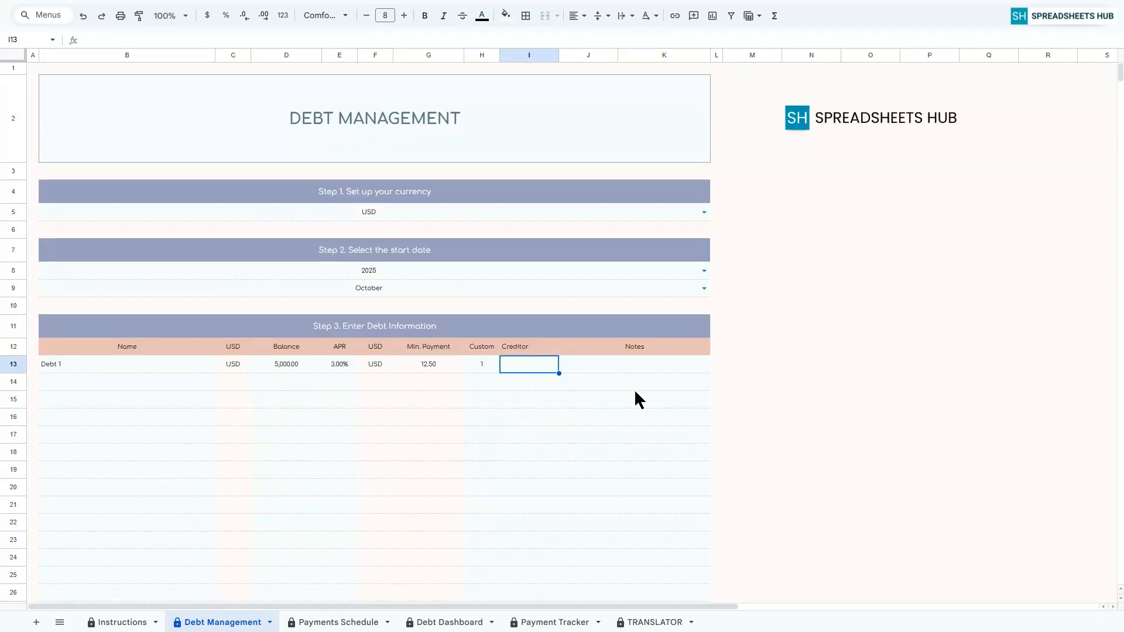
pyautogui.write('Credi')
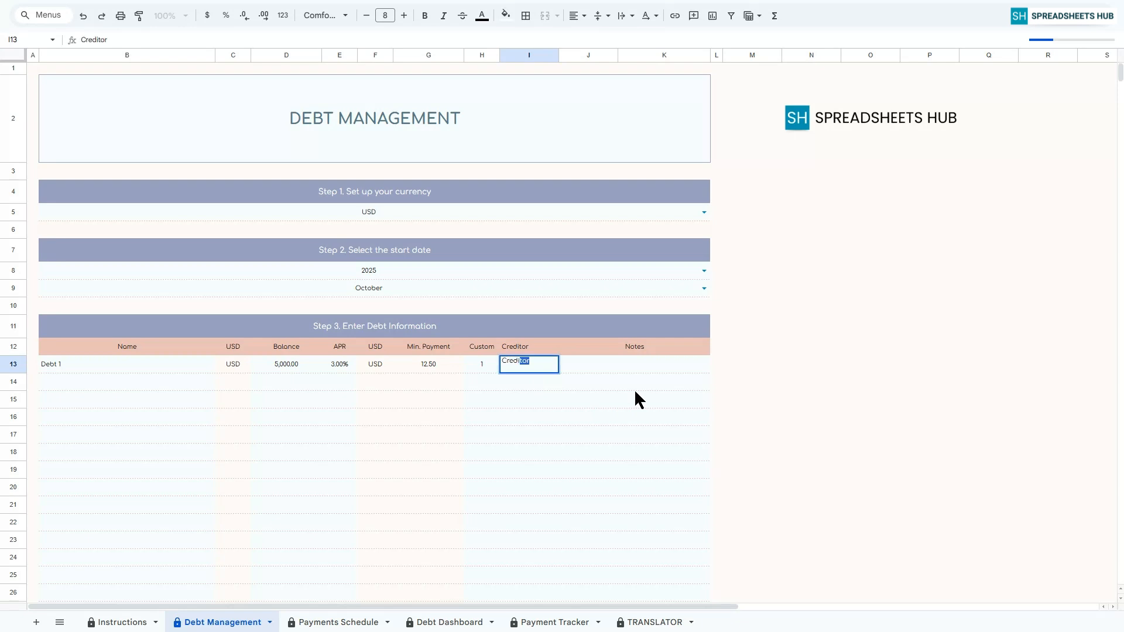
pyautogui.write('tor 1')
pyautogui.press('Return')
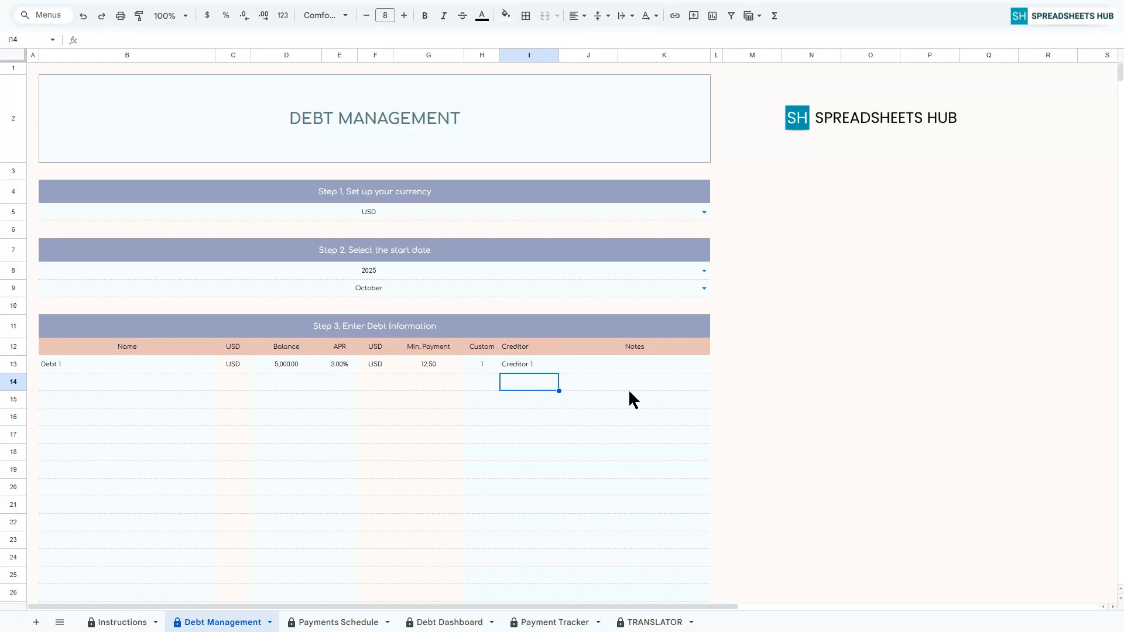
# Step: Enter the second debt in row 14 with name Debt 2, balance 10000 and APR 4%
pyautogui.click(75, 384)
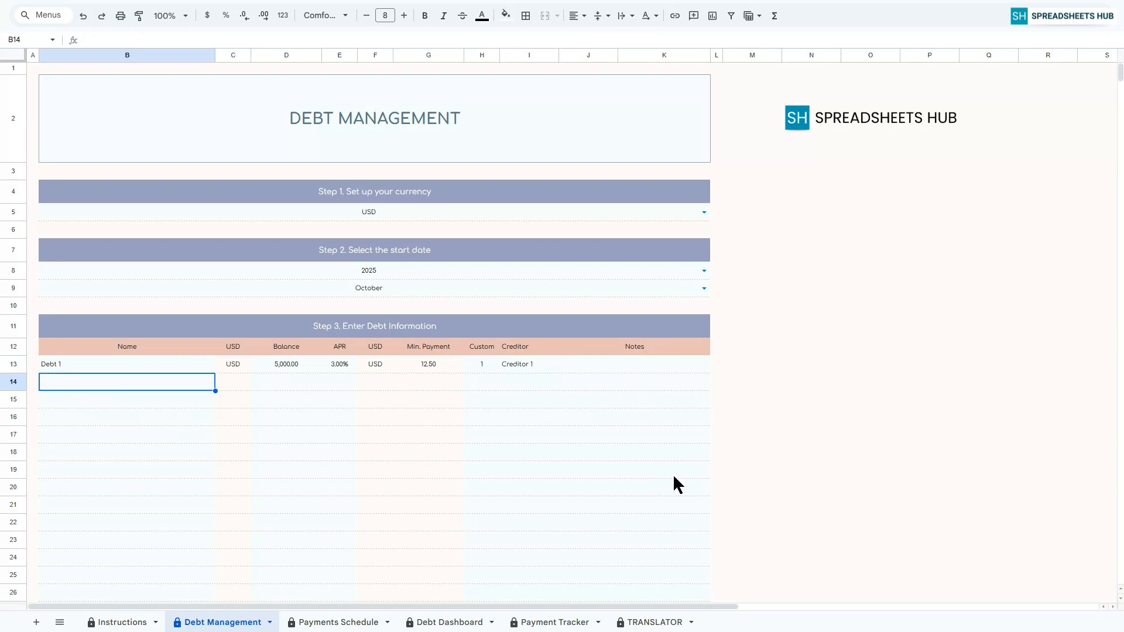
pyautogui.write('Debt 2')
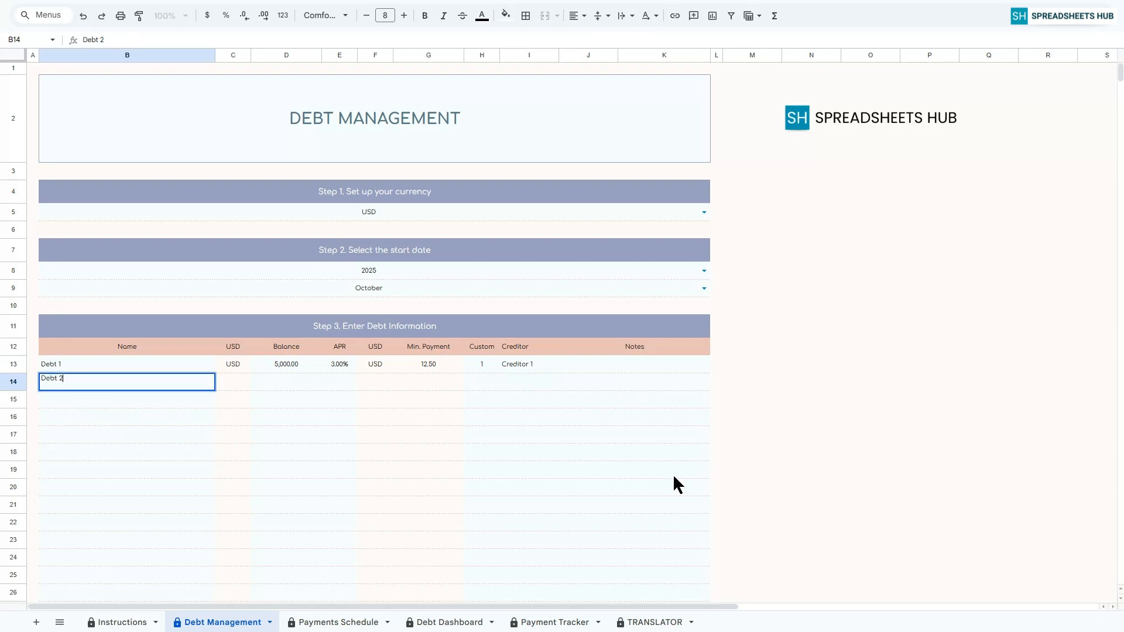
pyautogui.press('Tab')
pyautogui.press('Tab')
pyautogui.write('10000')
pyautogui.press('Tab')
pyautogui.write('4%')
pyautogui.press('Return')
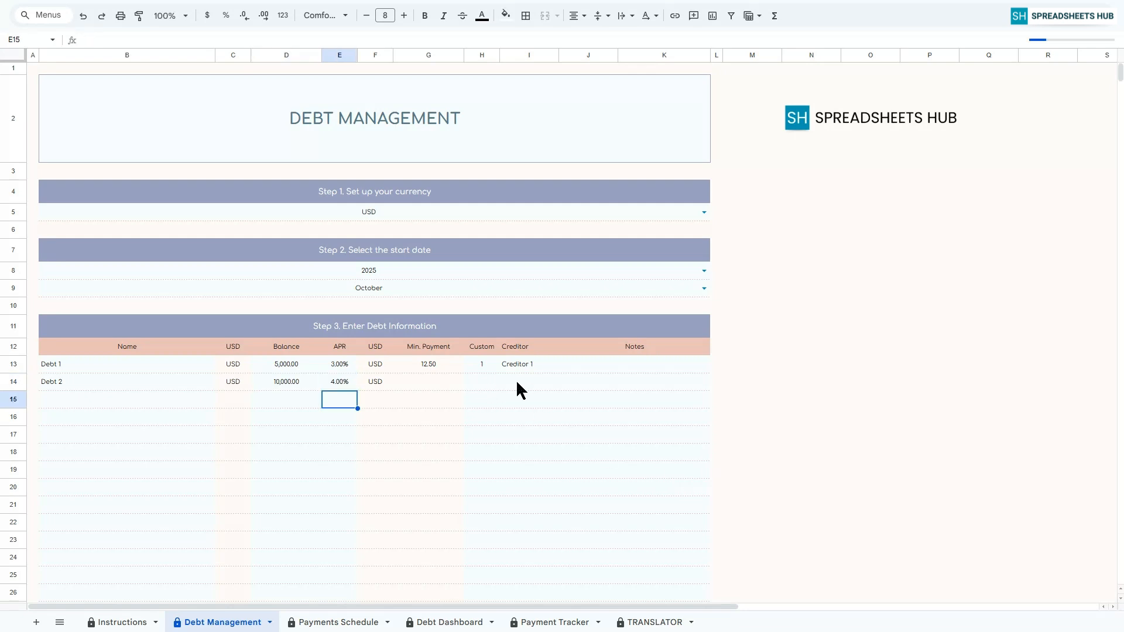
# Step: Fill the creditor series down to give Debt 2 Creditor 2, and set its custom order to 3
pyautogui.click(521, 366)
pyautogui.moveTo(558, 373); pyautogui.dragTo(559, 386)
pyautogui.click(489, 384)
pyautogui.write('3')
pyautogui.press('Return')
# Step: Enter the third debt in row 15 with name Debt 3, balance 5000 and APR 3%
pyautogui.write('Debt 3')
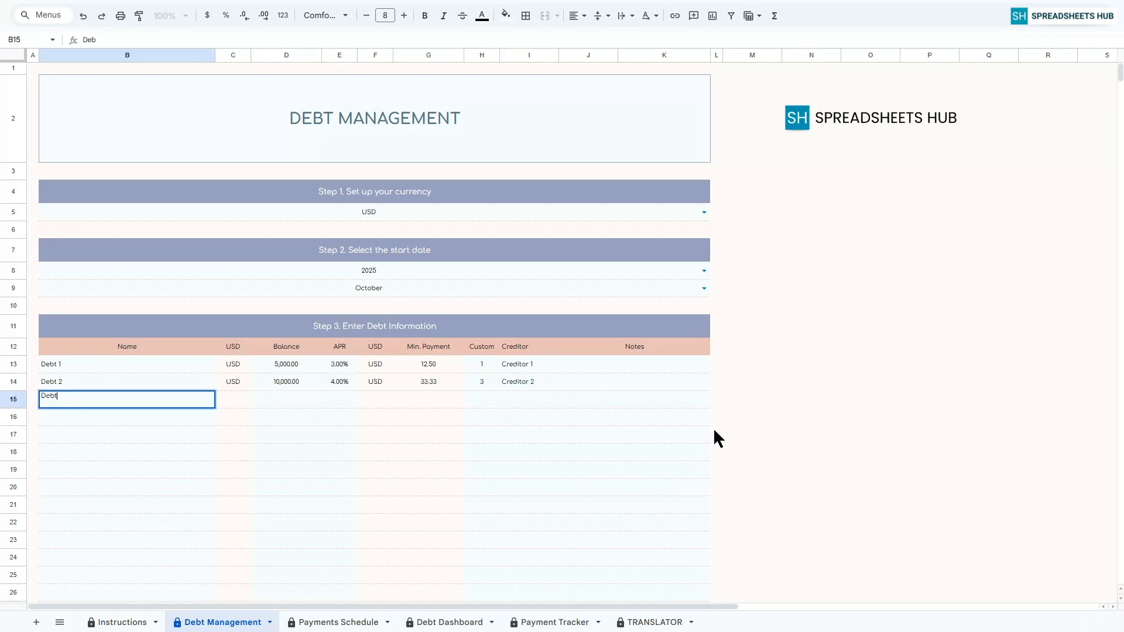
pyautogui.press('Return')
pyautogui.press('Up')
pyautogui.press('Tab')
pyautogui.press('Tab')
pyautogui.write('5000')
pyautogui.press('Return')
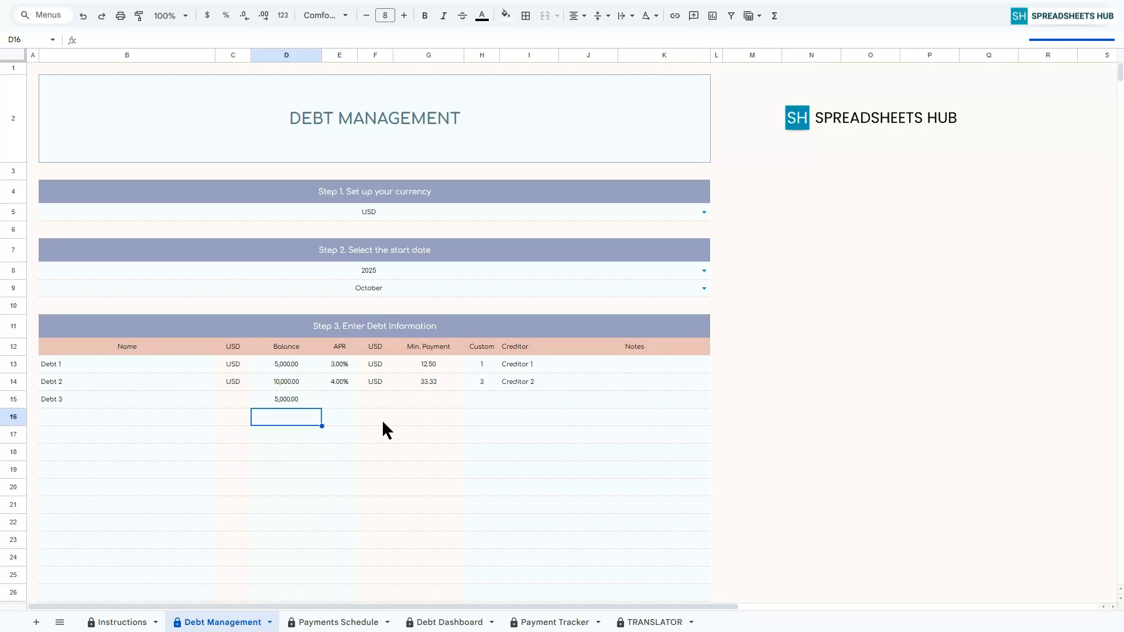
pyautogui.press('Up')
pyautogui.press('Tab')
pyautogui.write('3%')
# Step: Set Debt 3's custom order to 2 and extend the creditor series to give it Creditor 3
pyautogui.press('Tab')
pyautogui.press('Tab')
pyautogui.press('Tab')
pyautogui.write('2')
pyautogui.click(550, 383)
pyautogui.moveTo(559, 390); pyautogui.dragTo(558, 404)
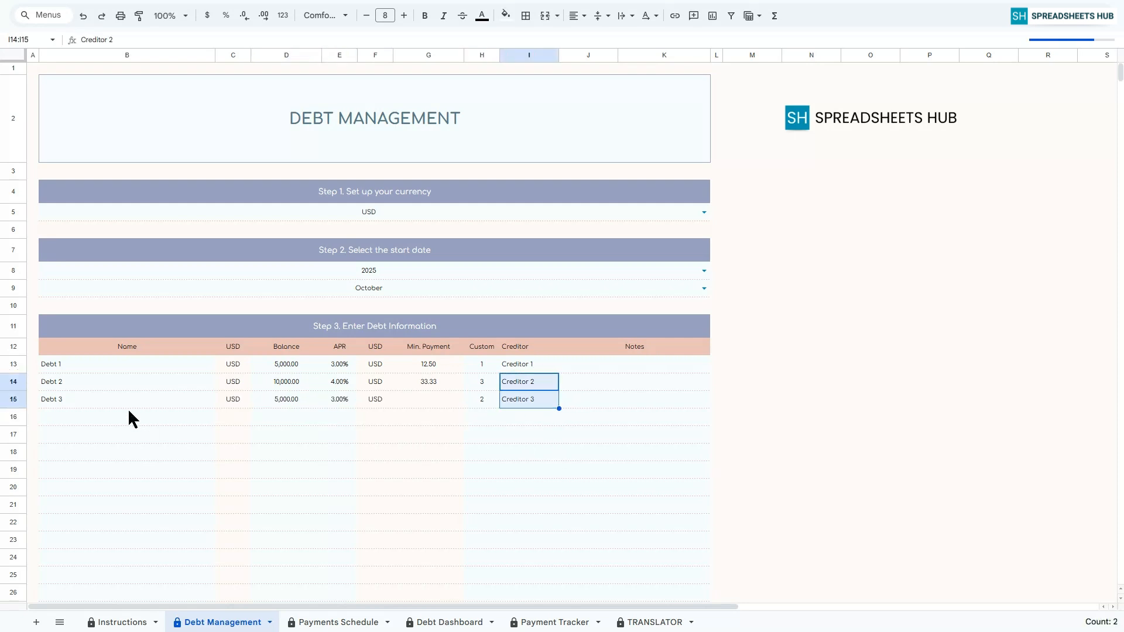
# Step: Enter the fourth debt in row 16 with name Debt 4, balance 15000 and APR 4%
pyautogui.click(128, 417)
pyautogui.write('Debt 4')
pyautogui.press('Return')
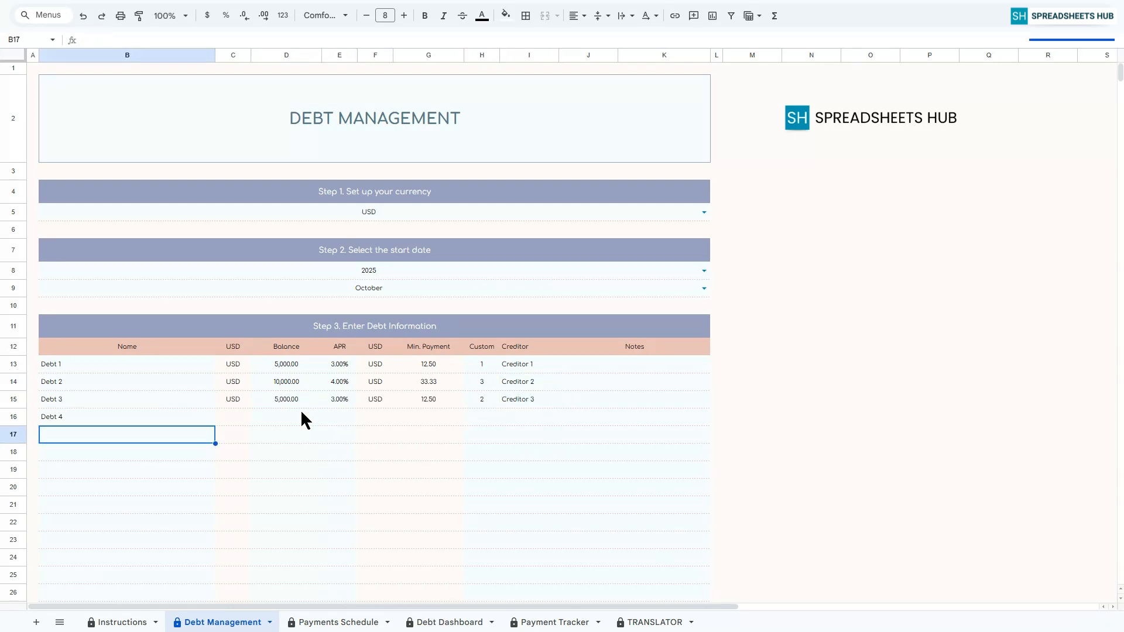
pyautogui.press('Up')
pyautogui.press('Tab')
pyautogui.press('Tab')
pyautogui.write('15000')
pyautogui.press('Return')
pyautogui.press('Up')
pyautogui.press('Tab')
pyautogui.write('4%')
# Step: Set Debt 4's custom order to 4 and extend the creditor series to give it Creditor 4
pyautogui.press('Tab')
pyautogui.press('Tab')
pyautogui.press('Tab')
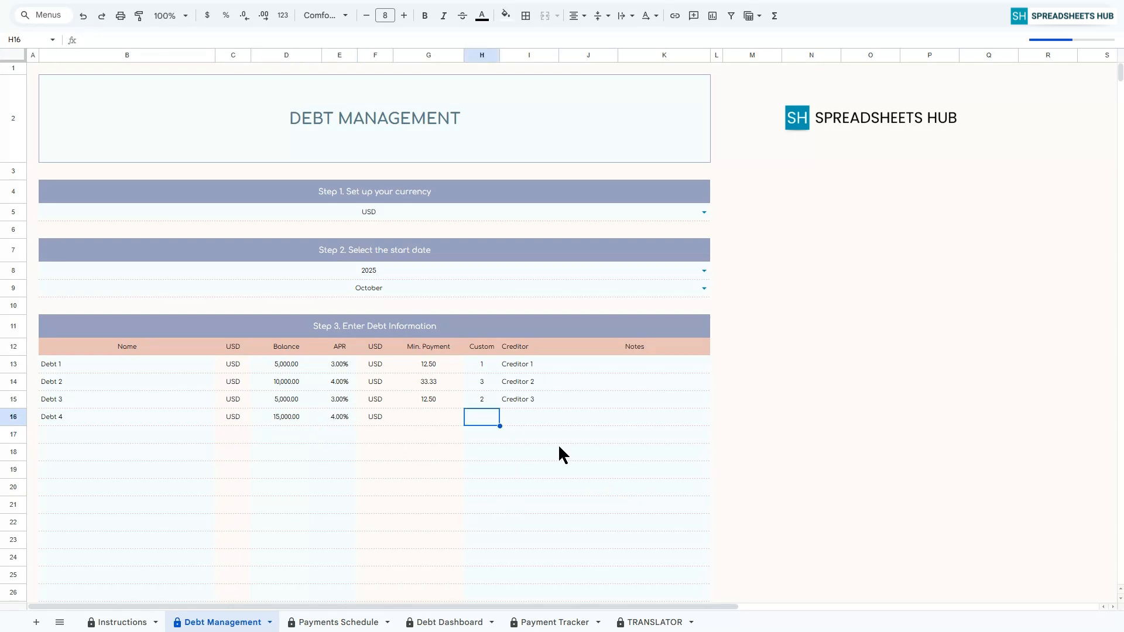
pyautogui.write('4')
pyautogui.click(535, 400)
pyautogui.moveTo(558, 408); pyautogui.dragTo(551, 418)
# Step: Enter the fifth debt in row 17 with name Debt 5, balance 10,000 and APR 3%
pyautogui.click(128, 434)
pyautogui.write('Debt 5')
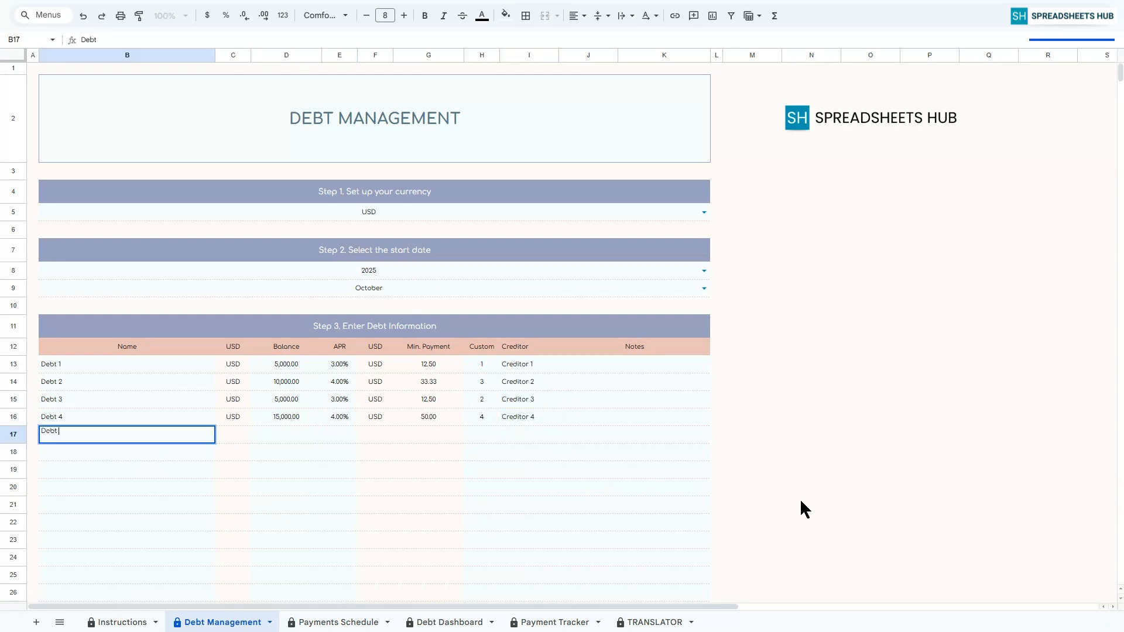
pyautogui.press('Return')
pyautogui.click(275, 432)
pyautogui.write('10,000')
pyautogui.click(340, 435)
pyautogui.write('3%')
pyautogui.press('Return')
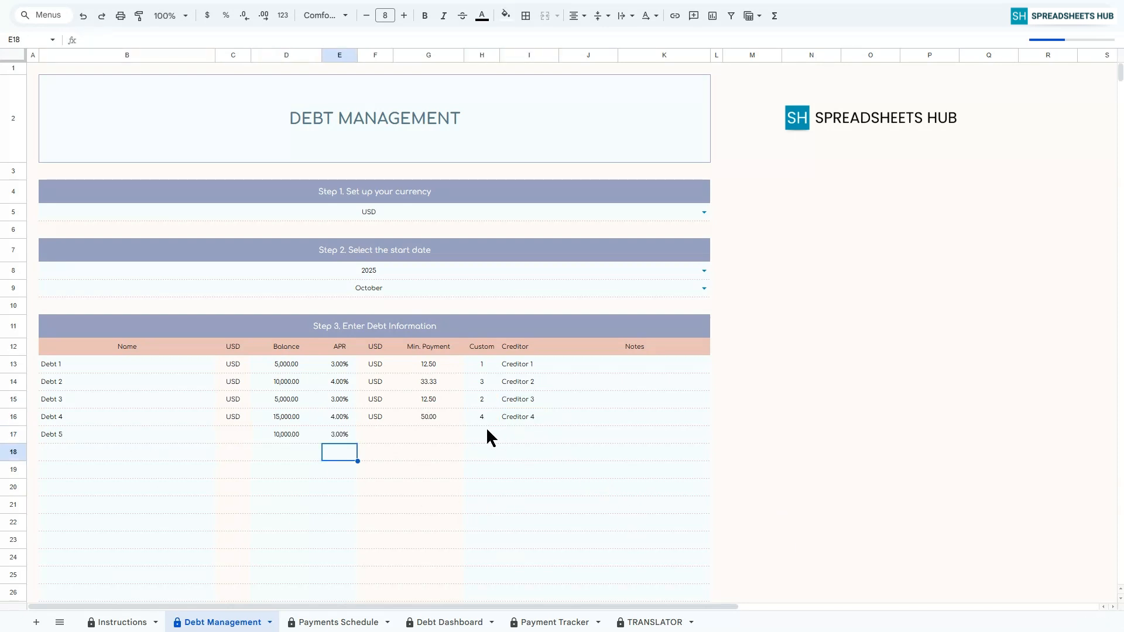
# Step: Set Debt 5's custom order to 5 and fill in Creditor 5 as its creditor
pyautogui.click(484, 433)
pyautogui.write('5')
pyautogui.press('Return')
pyautogui.click(536, 417)
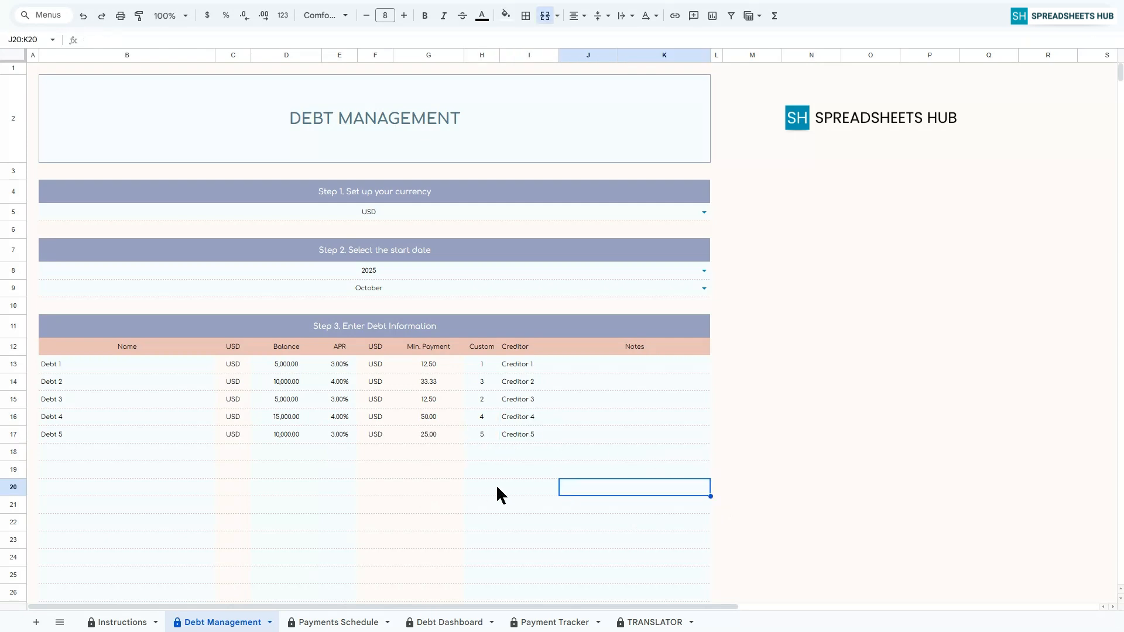
# Step: Set the total actual repayment amount below the debt table to 800
pyautogui.scroll(-15, 500, 483)
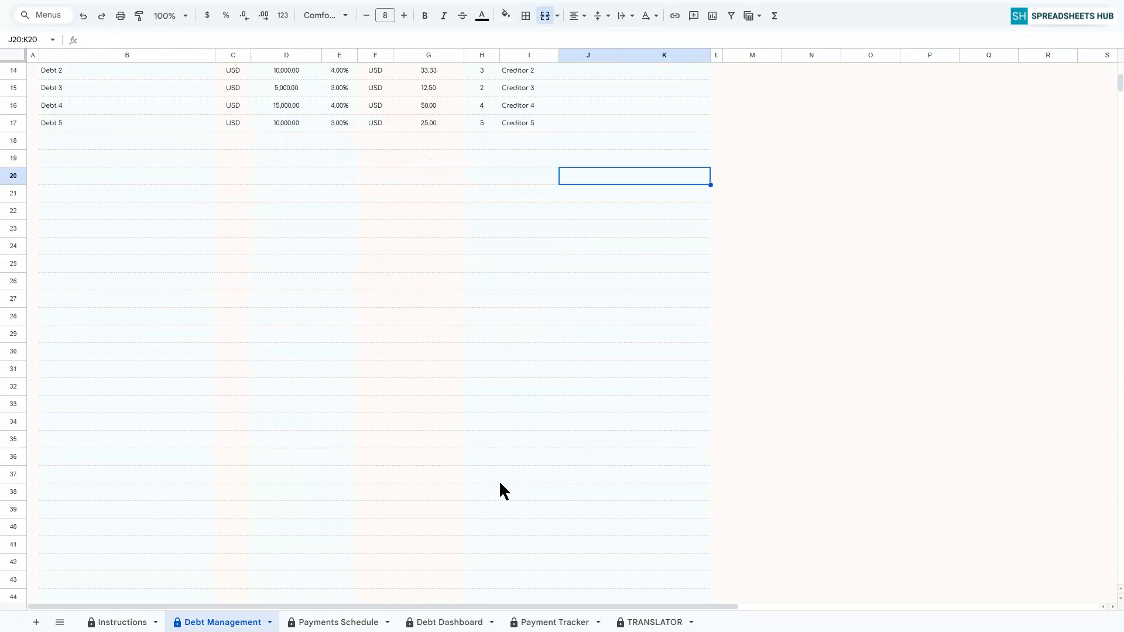
pyautogui.scroll(-3, 500, 484)
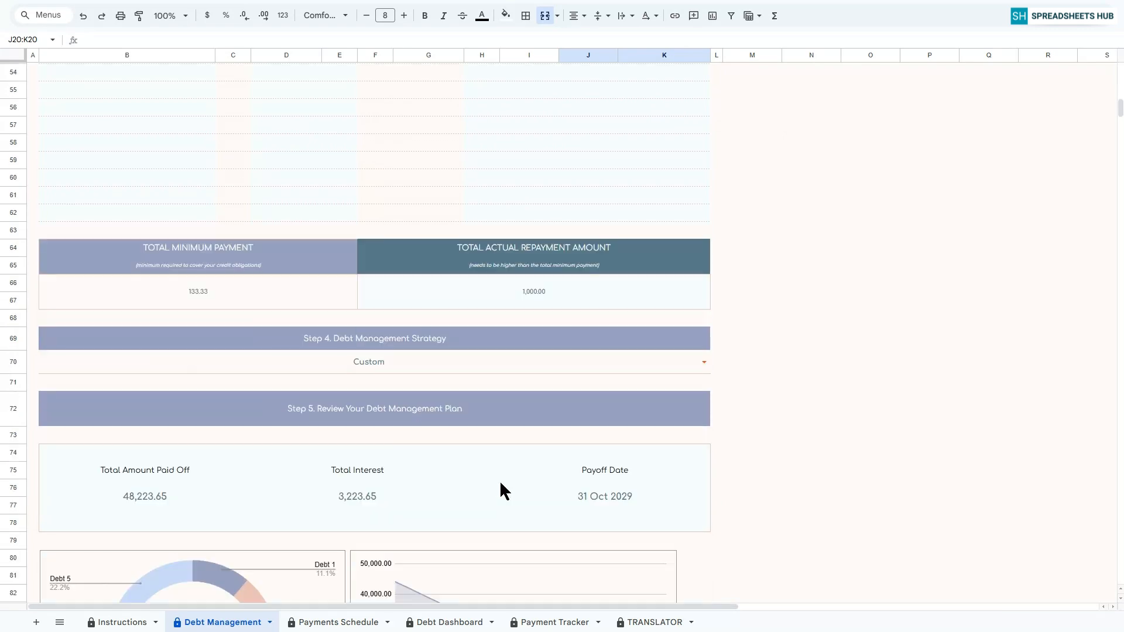
pyautogui.click(504, 296)
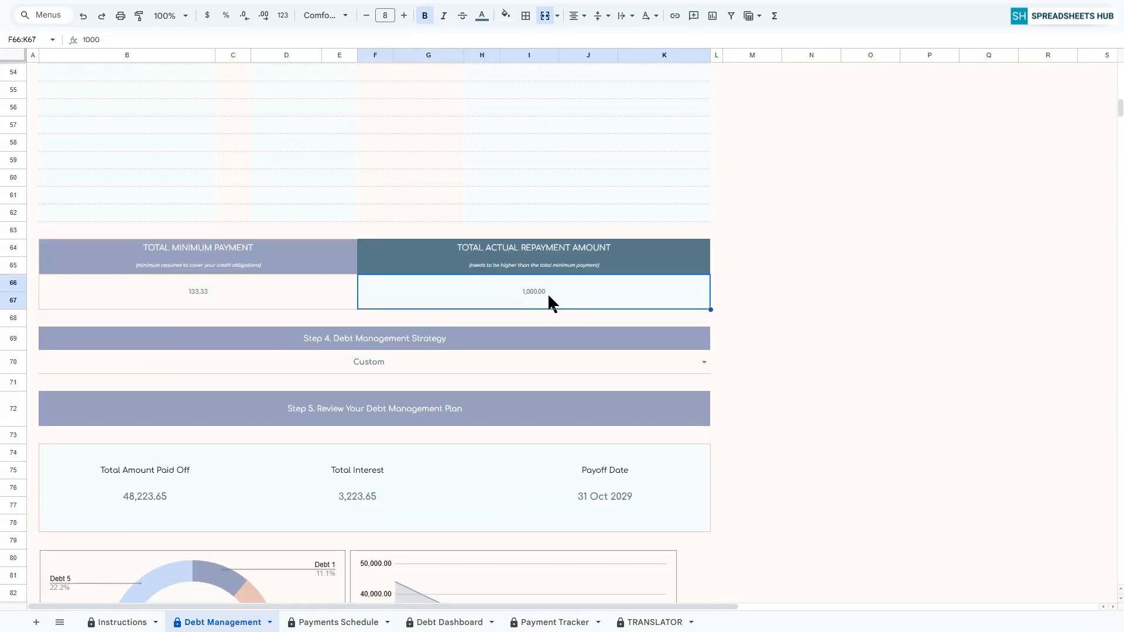
pyautogui.write('800')
pyautogui.press('Return')
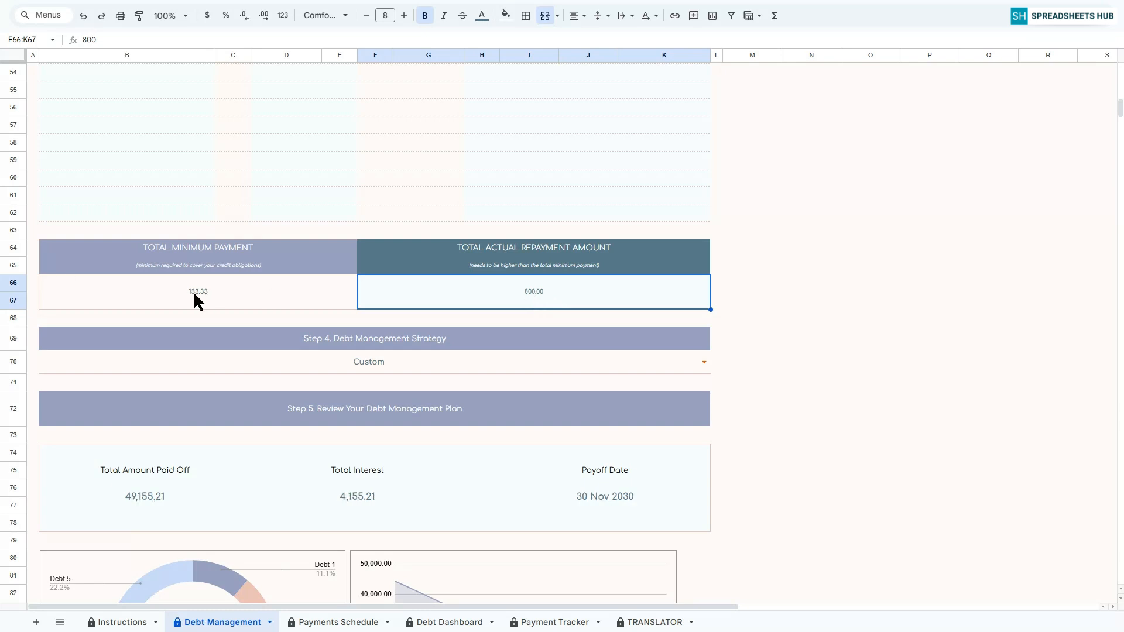
# Step: Change the debt management strategy in Step 4 to Snowball
pyautogui.scroll(-1, 194, 290)
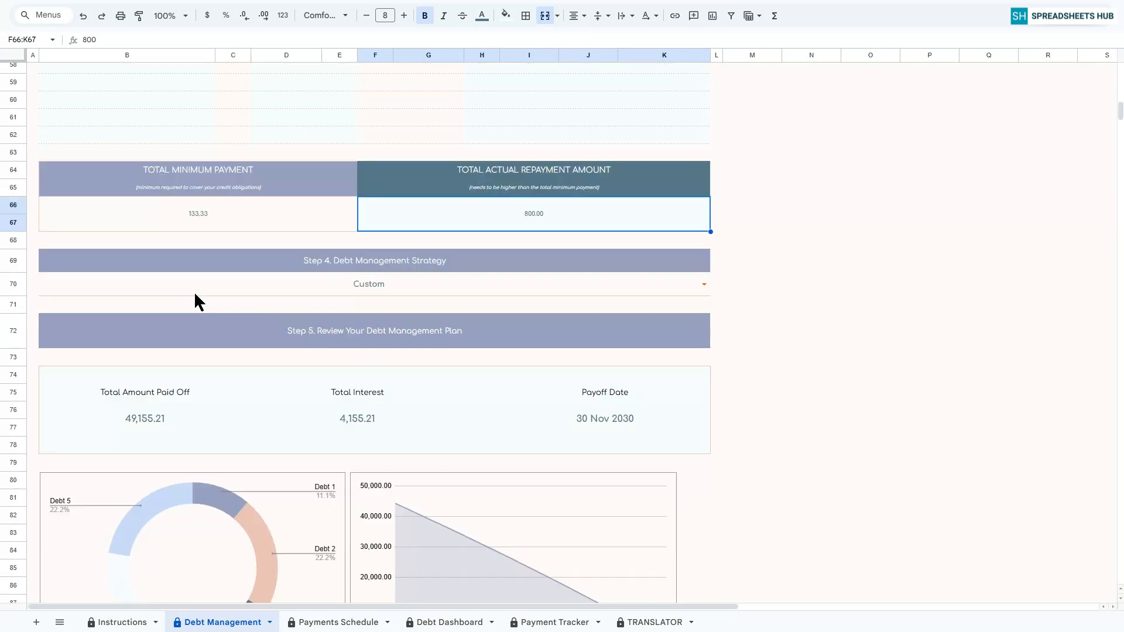
pyautogui.click(378, 263)
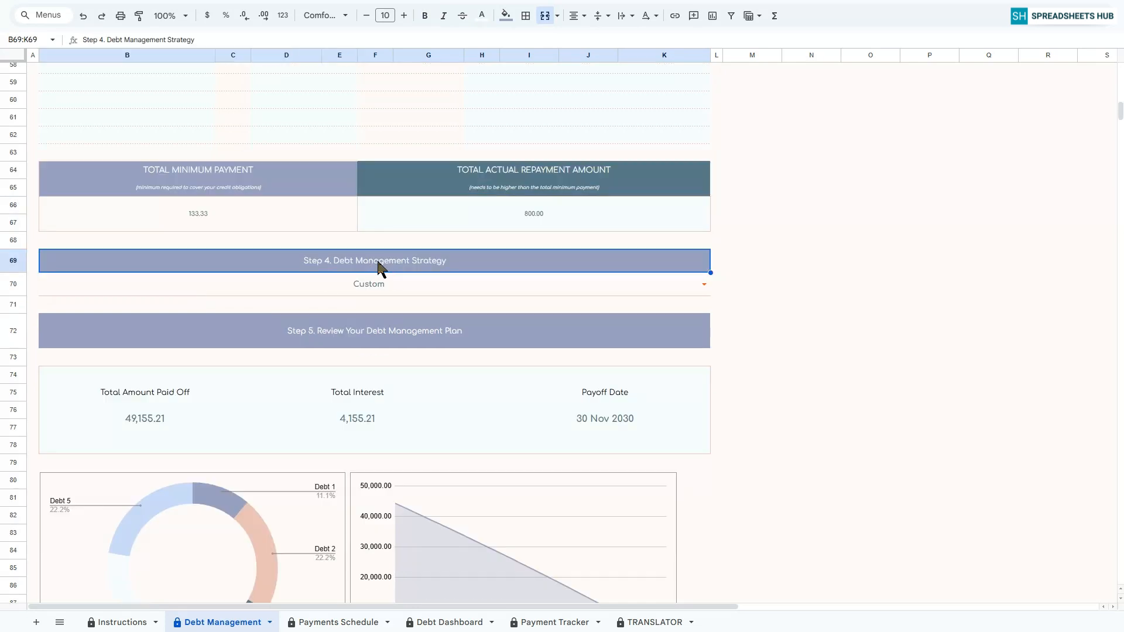
pyautogui.click(705, 284)
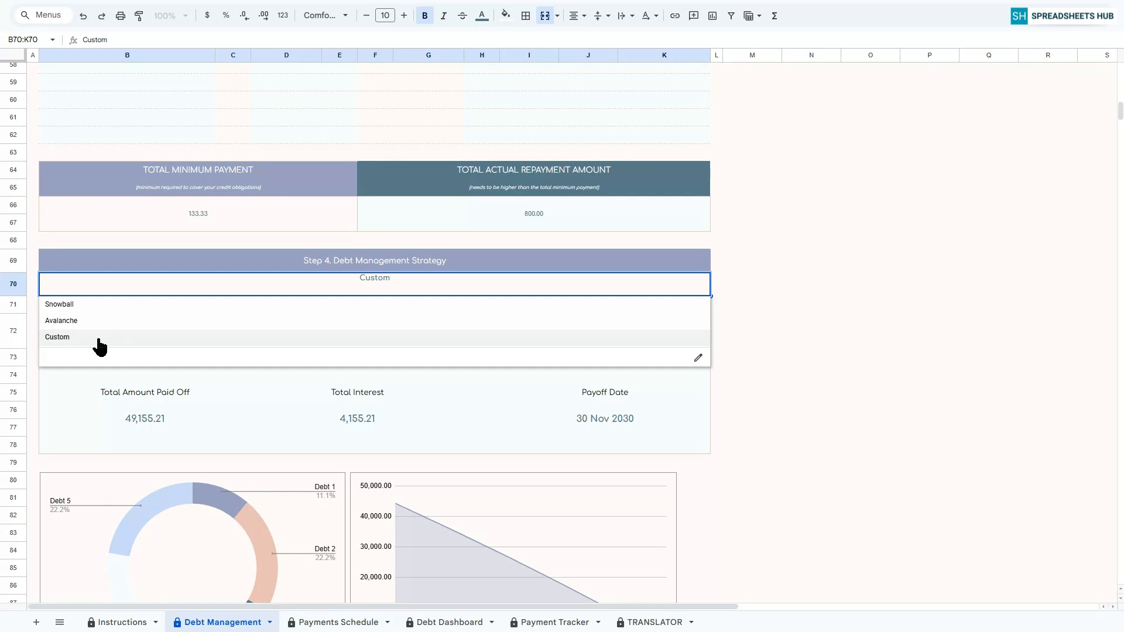
pyautogui.click(91, 304)
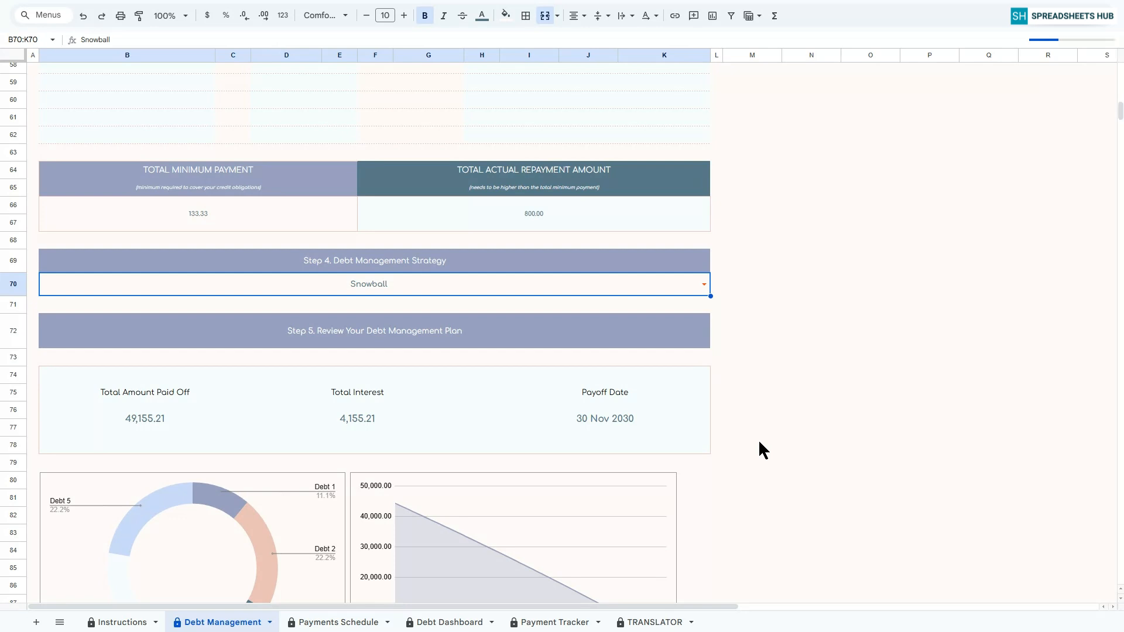
# Step: Review the Step 5 debt management plan, including its summary figures, charts and repayment plan table
pyautogui.scroll(-1, 759, 443)
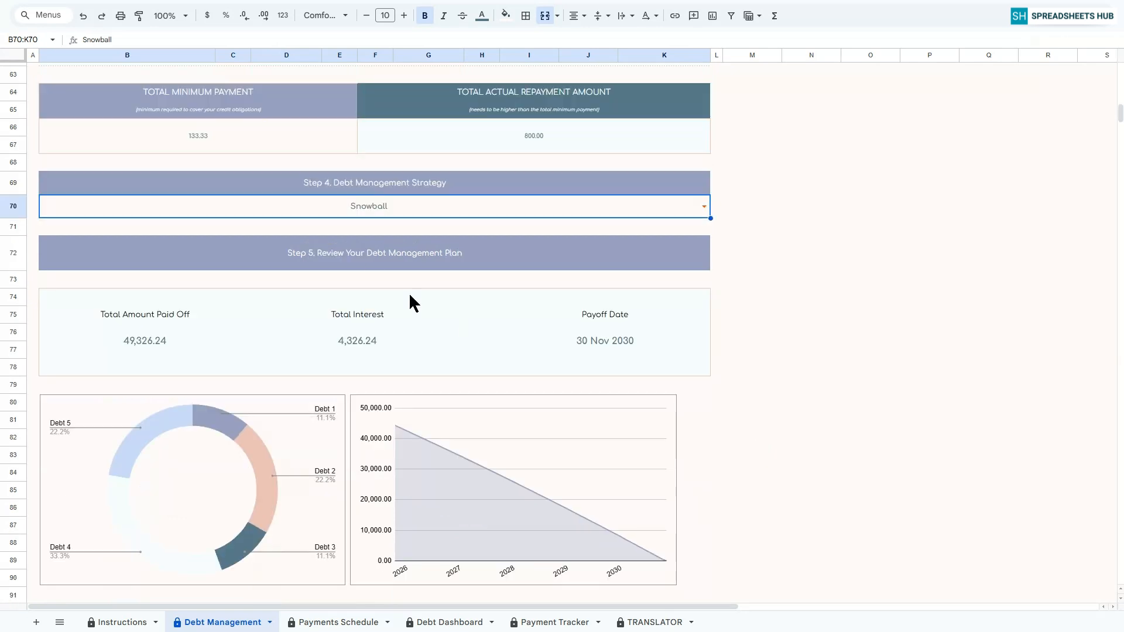
pyautogui.click(278, 254)
pyautogui.scroll(-1, 644, 363)
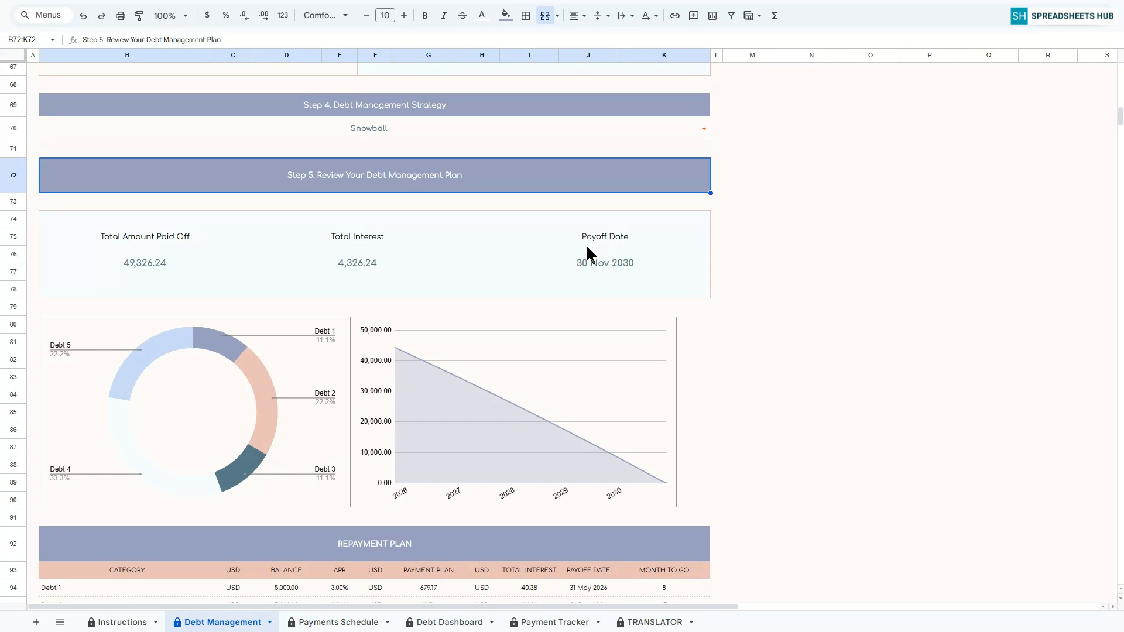
pyautogui.scroll(-2, 589, 252)
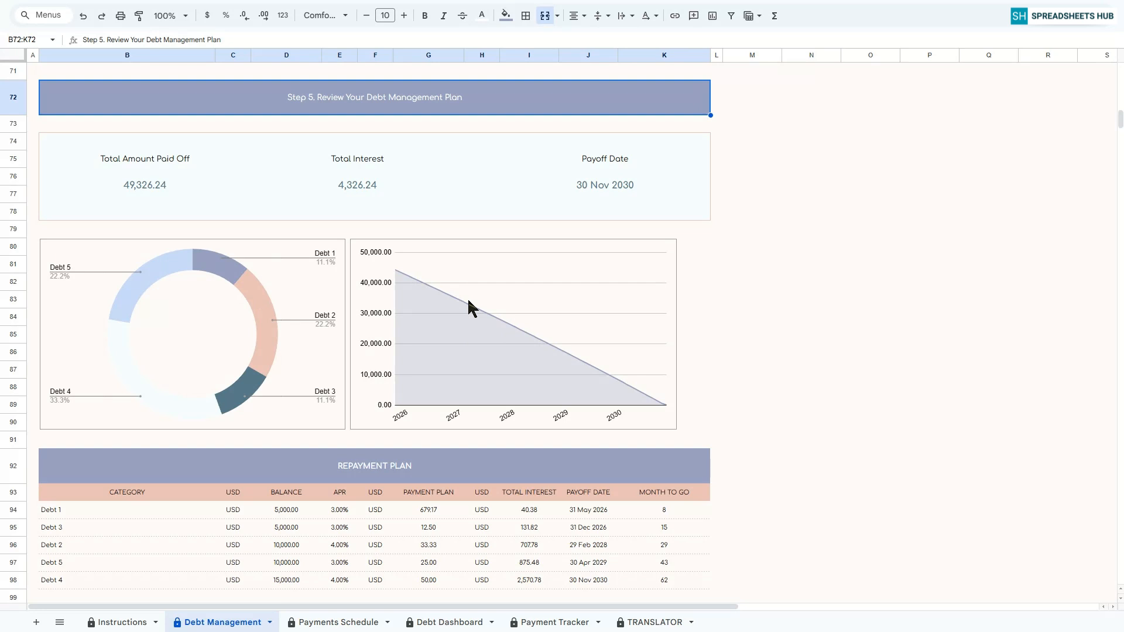
pyautogui.scroll(-2, 467, 297)
pyautogui.click(420, 387)
pyautogui.scroll(-2, 712, 450)
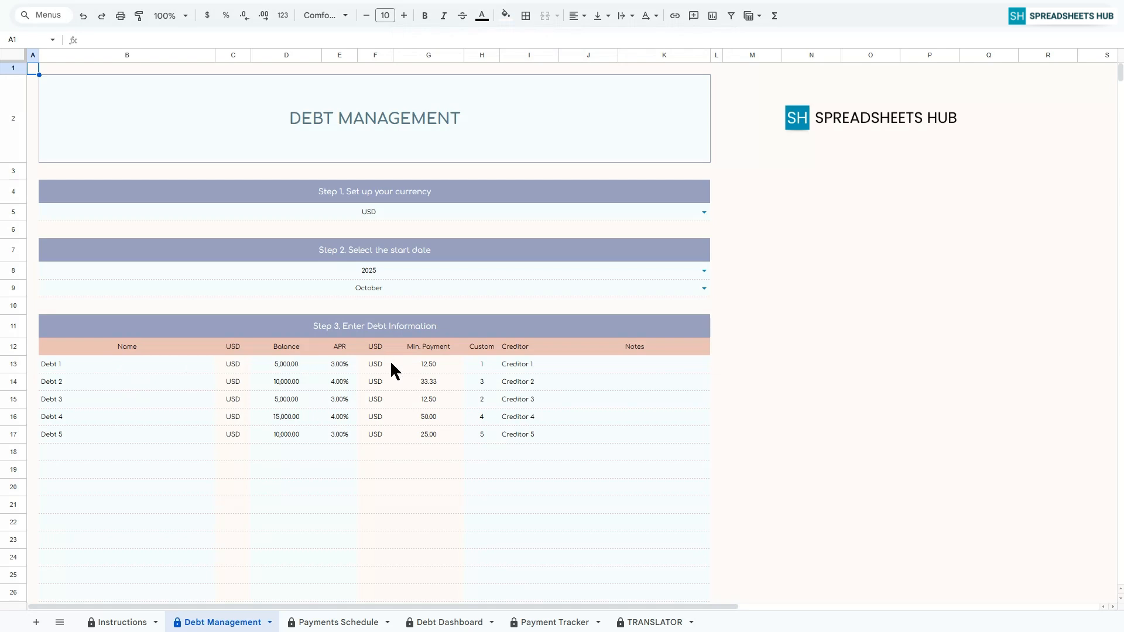
# Step: Edit Debt 1's minimum payment formula in G13 to =if(D13*(E13/12)=0,0,D13*(E13/12)), accepting the change to the protected range
pyautogui.click(429, 370)
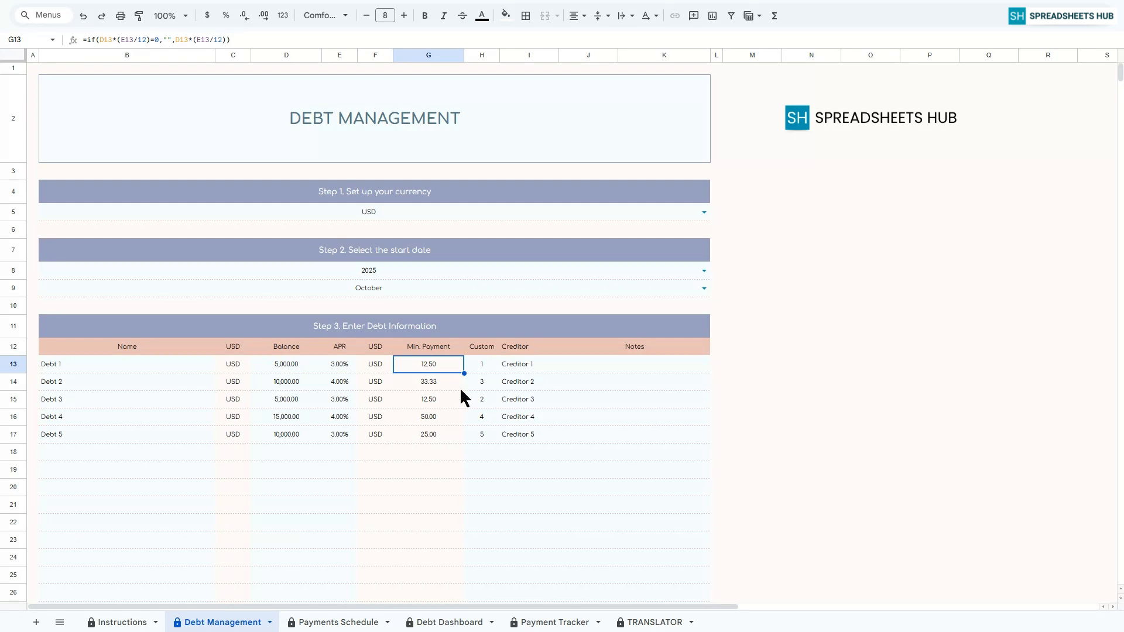
pyautogui.doubleClick(169, 39)
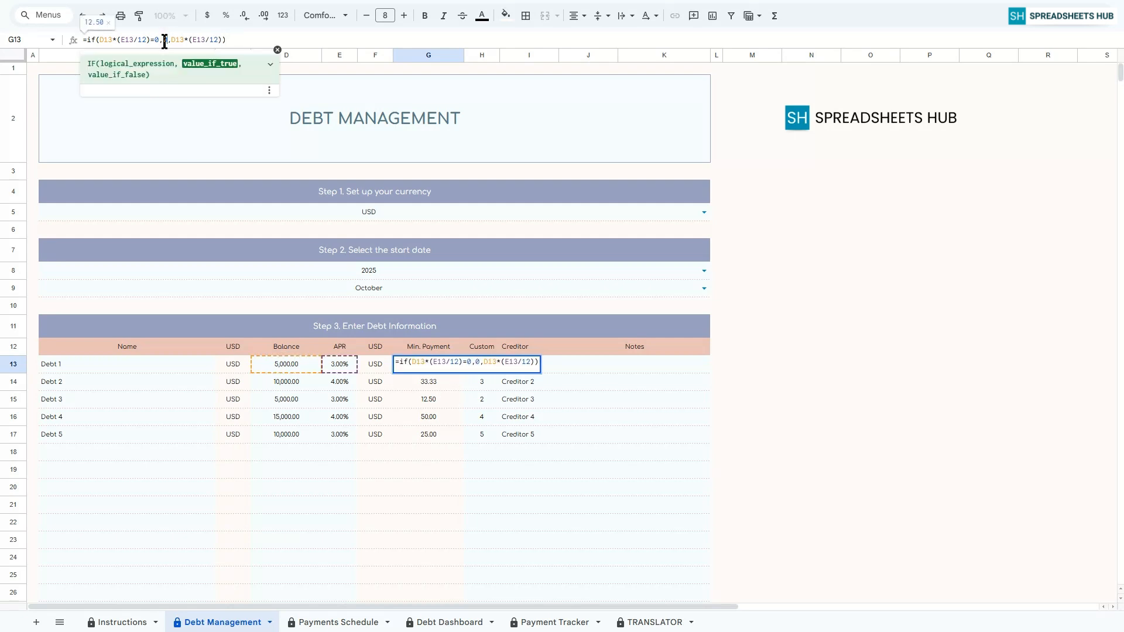
pyautogui.press('Return')
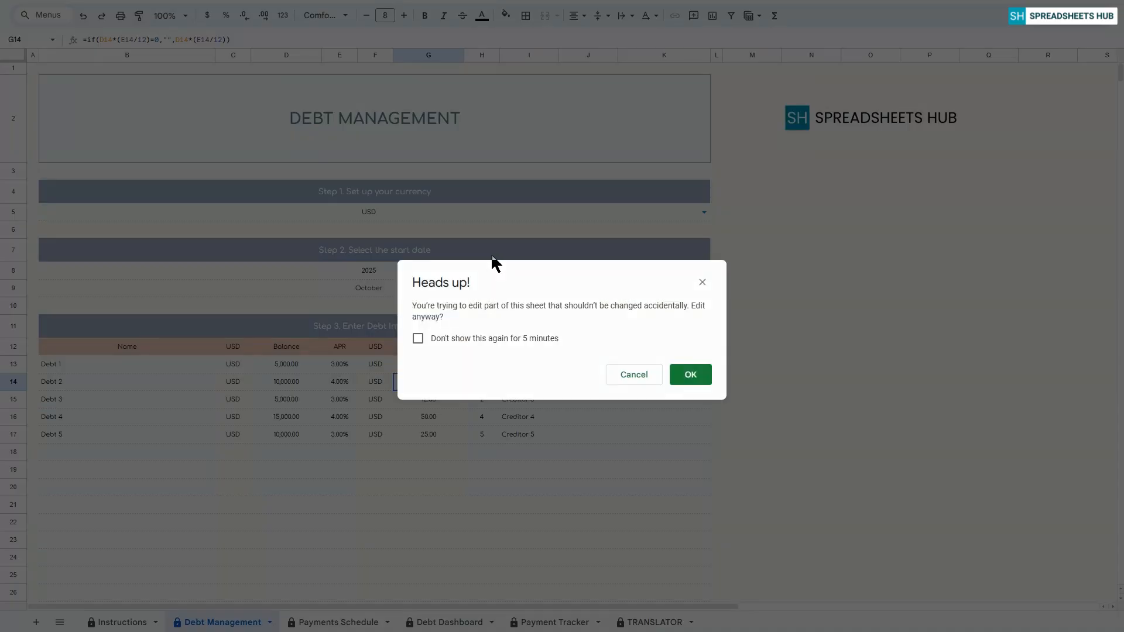
pyautogui.click(688, 375)
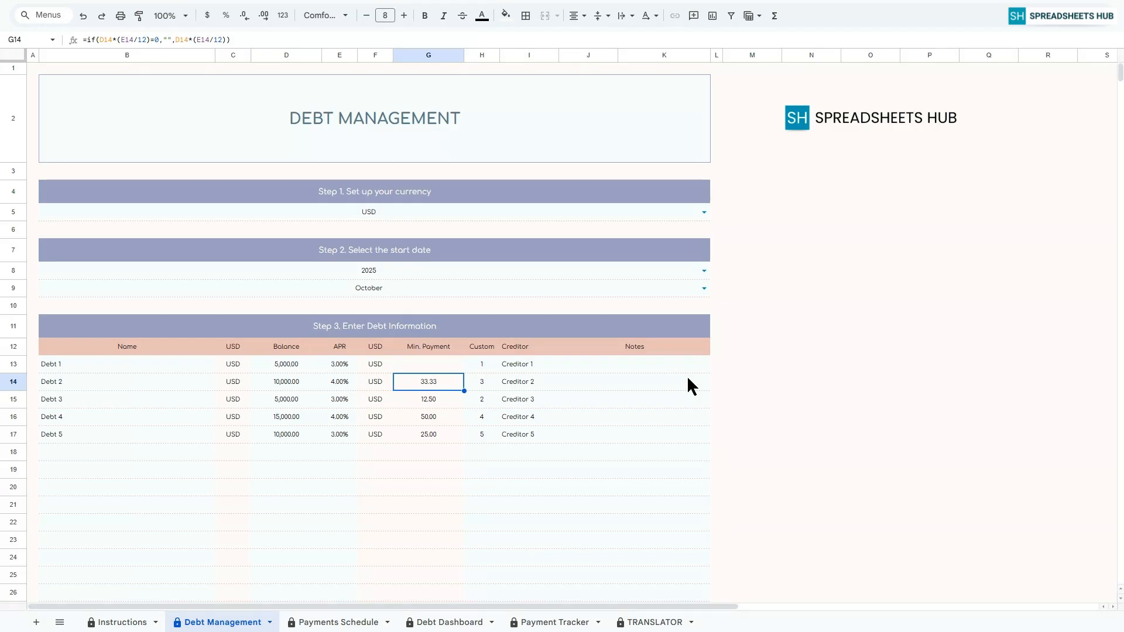
pyautogui.click(426, 368)
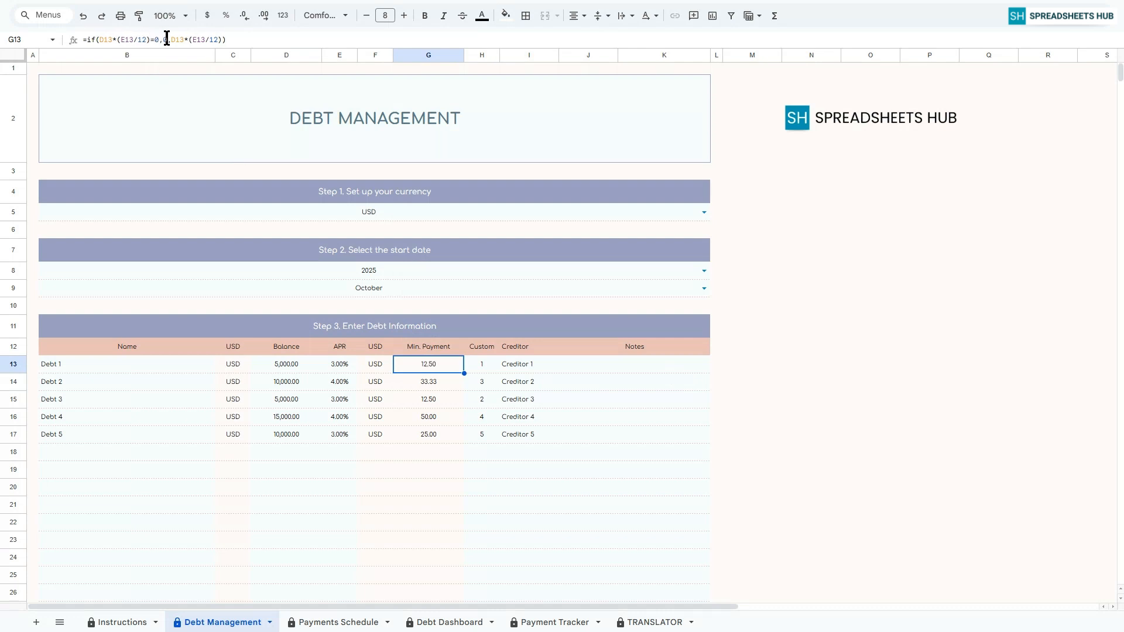
pyautogui.click(502, 371)
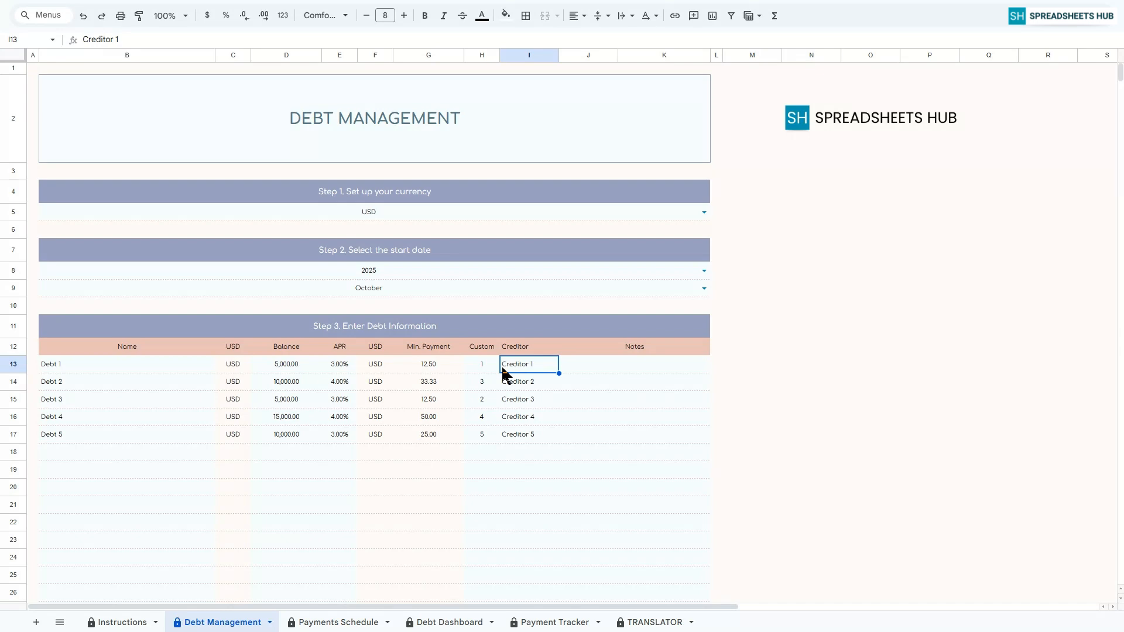
# Step: In the Payments Schedule sheet, enter 200 as the add/subtract amount for Oct-25
pyautogui.click(330, 624)
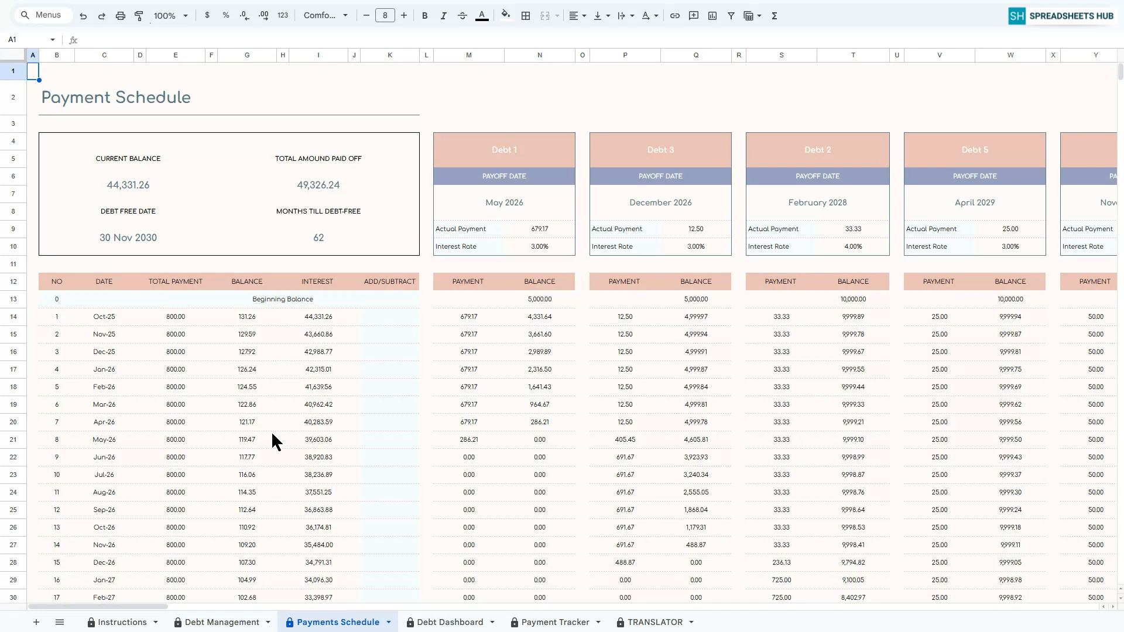
pyautogui.click(386, 322)
pyautogui.write('200')
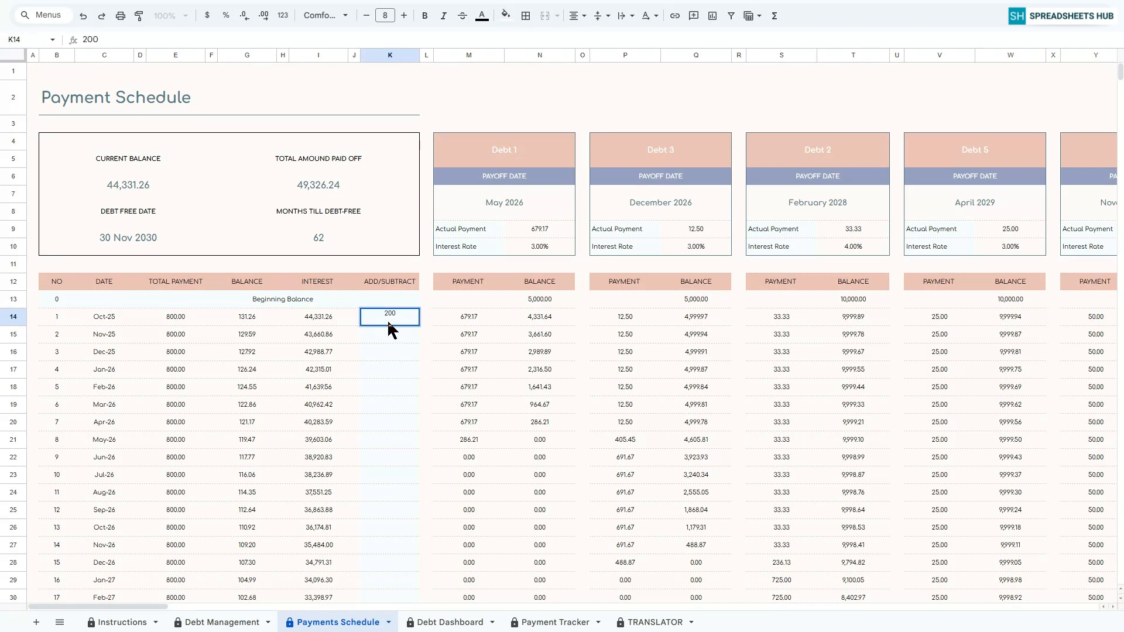
pyautogui.press('Return')
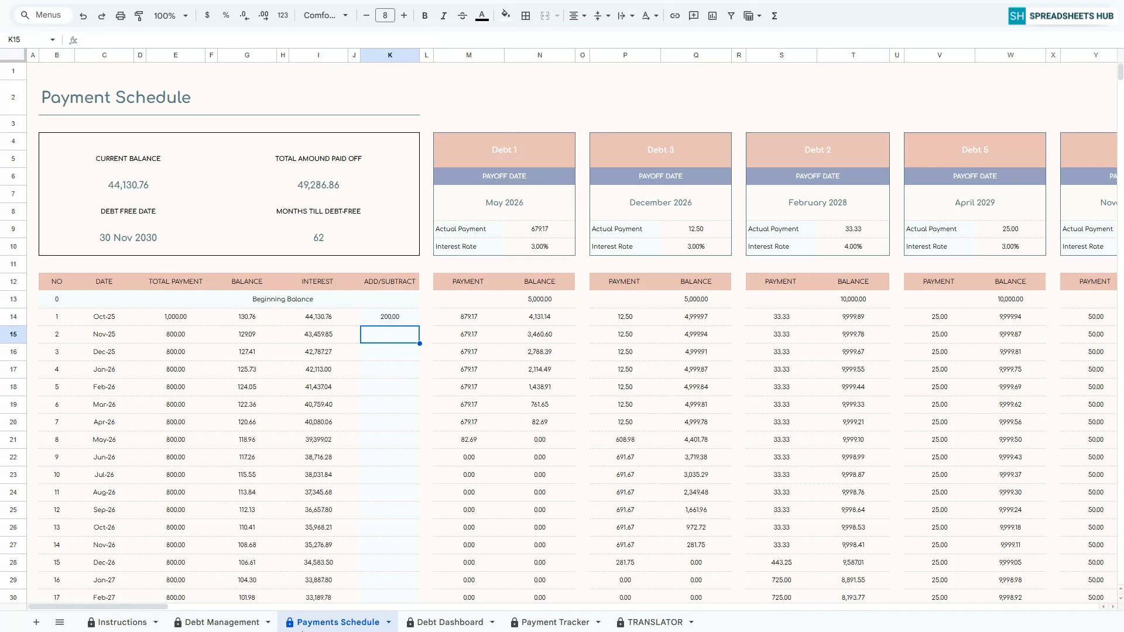
pyautogui.moveTo(150, 607); pyautogui.dragTo(191, 608)
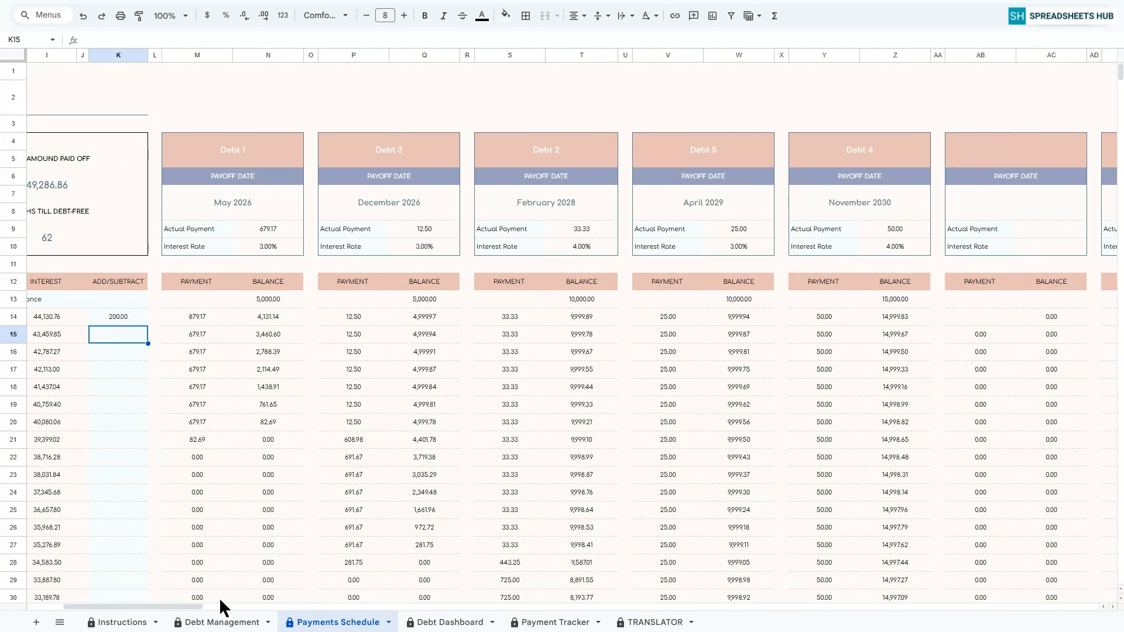
pyautogui.moveTo(191, 606); pyautogui.dragTo(135, 604)
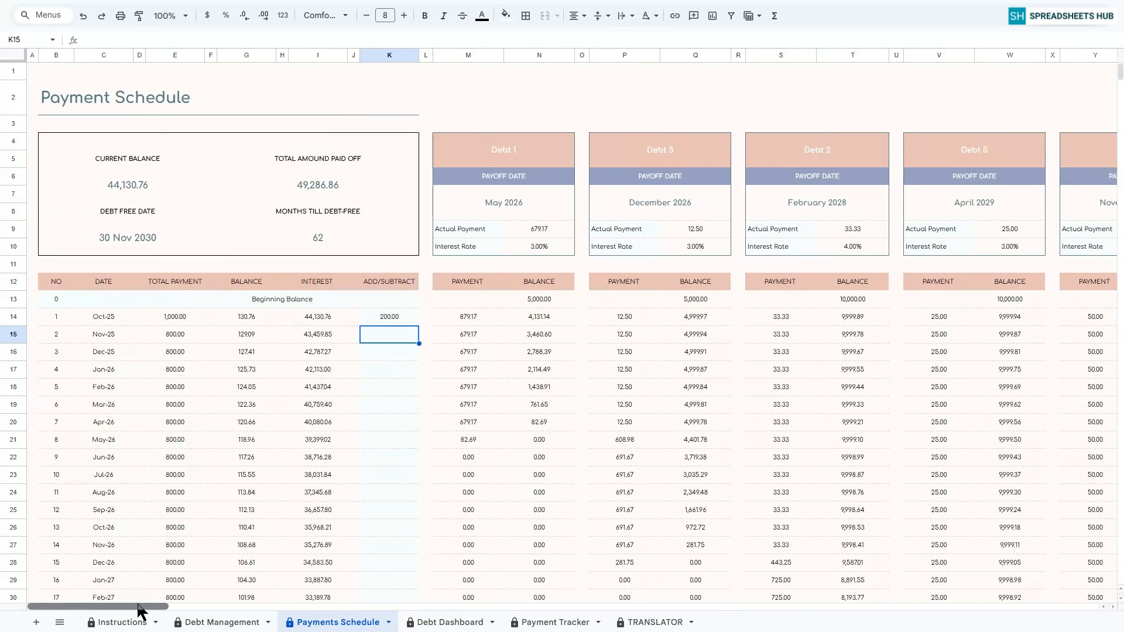
# Step: In the Payment Tracker sheet, record a payment of 300 for Debt 1 dated 1 Oct 2025 in row 5
pyautogui.click(539, 624)
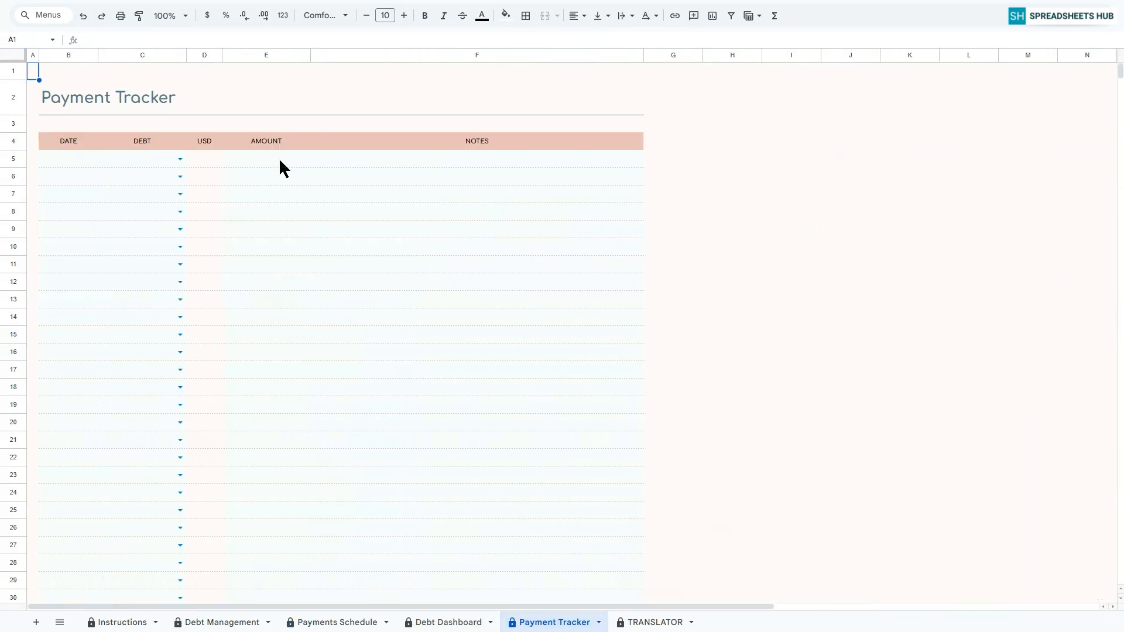
pyautogui.click(64, 159)
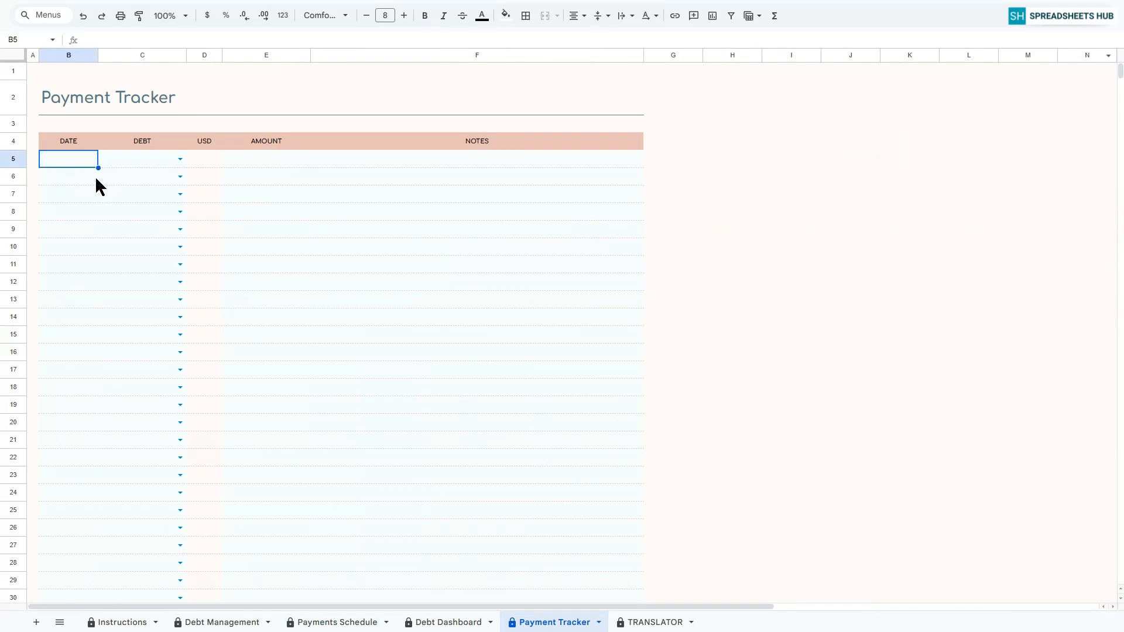
pyautogui.doubleClick(64, 158)
pyautogui.click(68, 220)
pyautogui.click(178, 158)
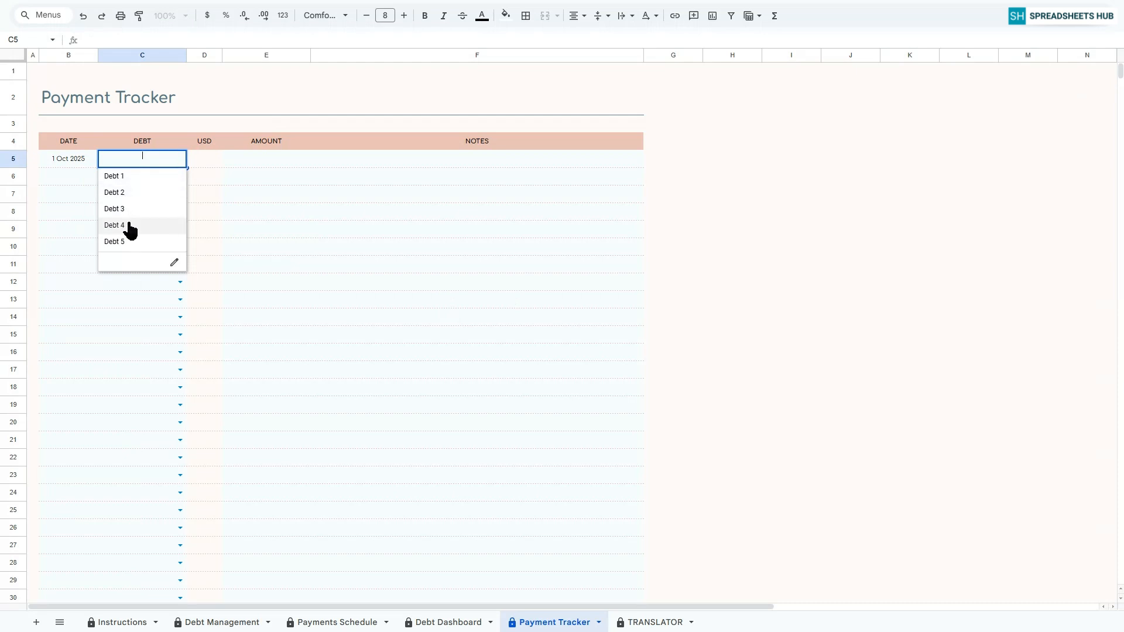
pyautogui.click(129, 176)
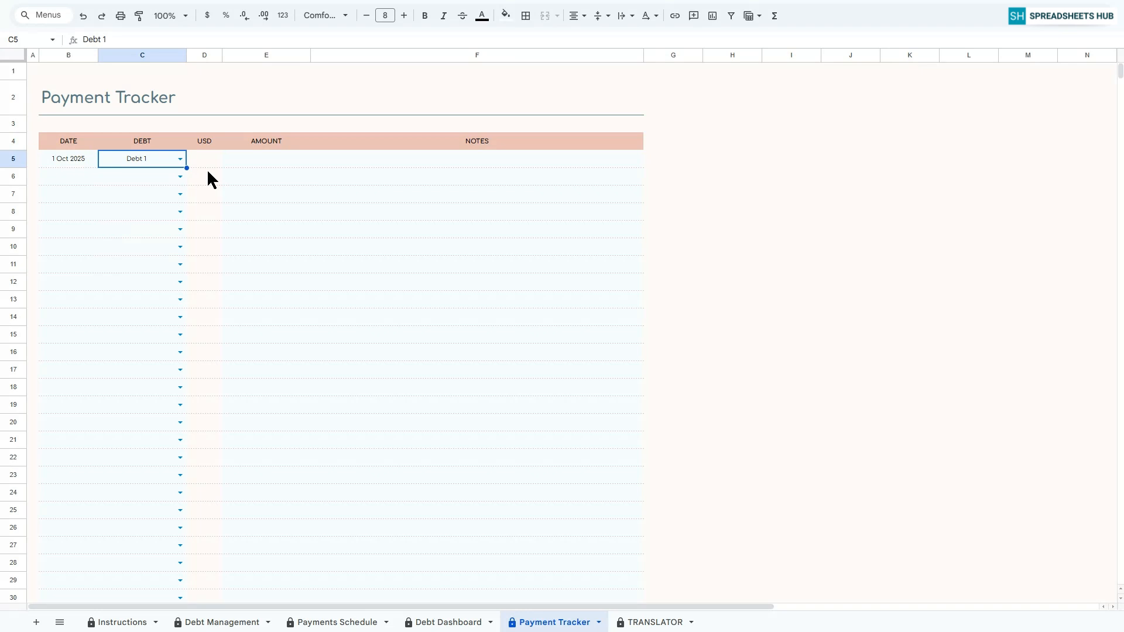
pyautogui.click(255, 164)
pyautogui.write('300')
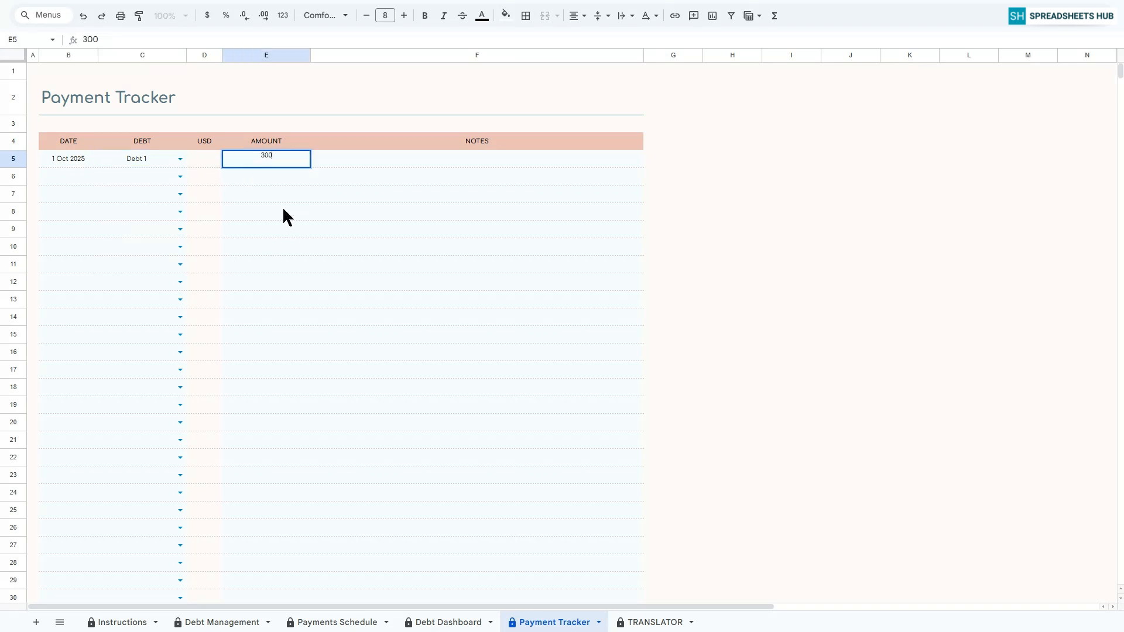
pyautogui.press('Return')
# Step: Record a payment of 400 for Debt 2 dated 2 Oct 2025 in row 6
pyautogui.click(54, 175)
pyautogui.doubleClick(53, 178)
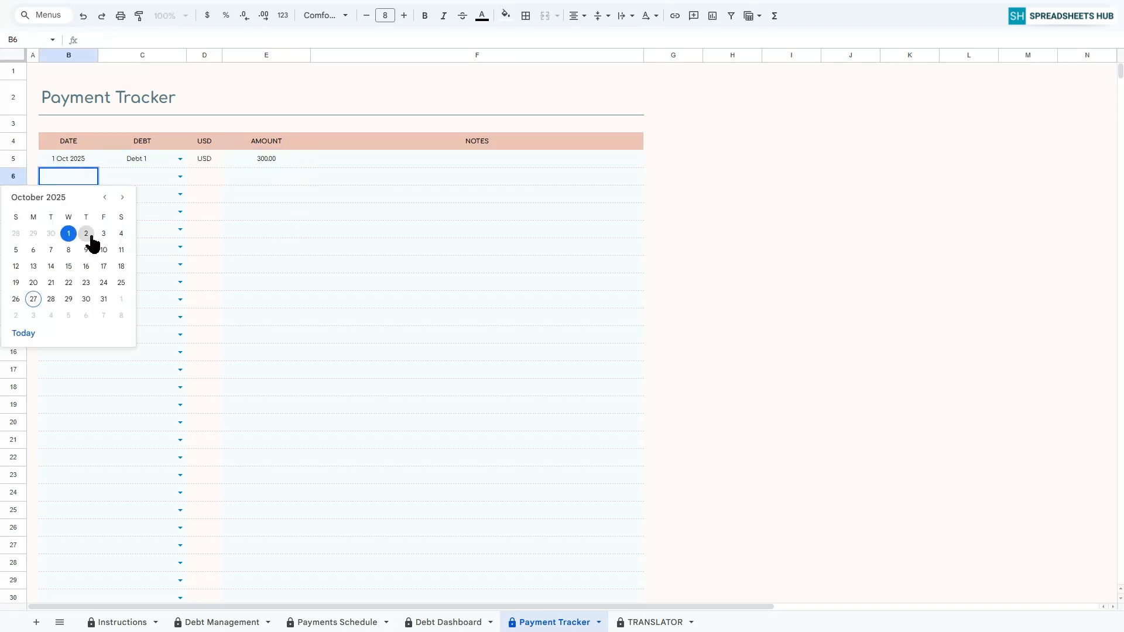
pyautogui.click(86, 232)
pyautogui.click(140, 176)
pyautogui.click(133, 210)
pyautogui.click(267, 176)
pyautogui.write('400')
# Step: Record a payment of 500 for Debt 3 dated 3 Oct 2025 in row 7
pyautogui.doubleClick(52, 193)
pyautogui.click(103, 249)
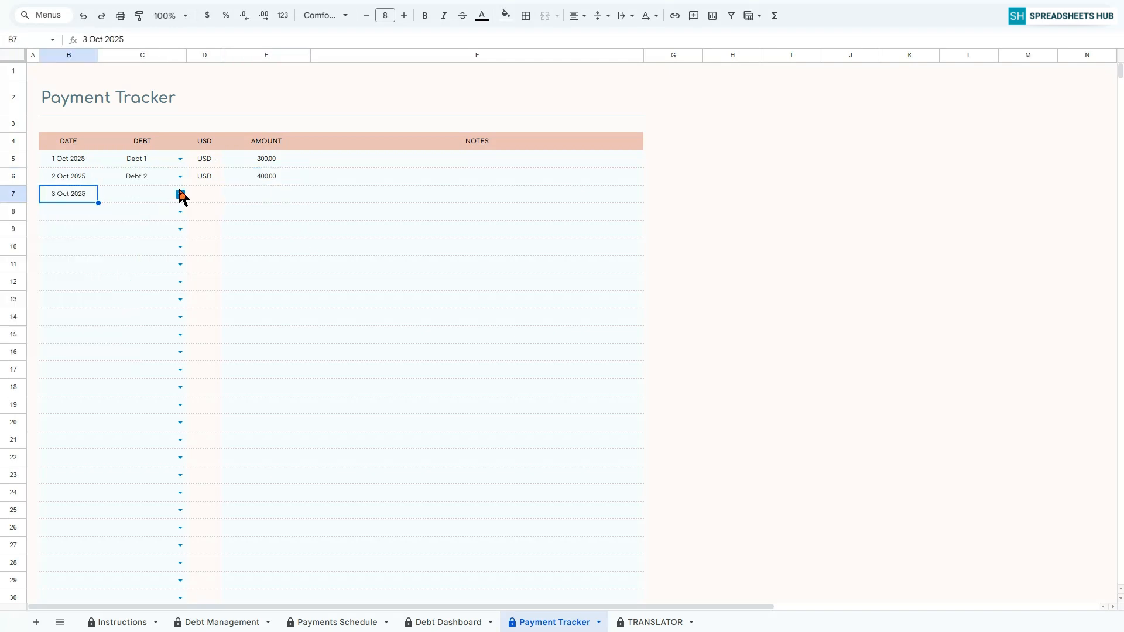
pyautogui.click(180, 194)
pyautogui.click(133, 243)
pyautogui.click(266, 194)
pyautogui.write('500')
pyautogui.press('Return')
# Step: Record a payment of 400 for Debt 4 dated 8 Oct 2025 in row 8
pyautogui.doubleClick(52, 211)
pyautogui.click(69, 302)
pyautogui.click(180, 212)
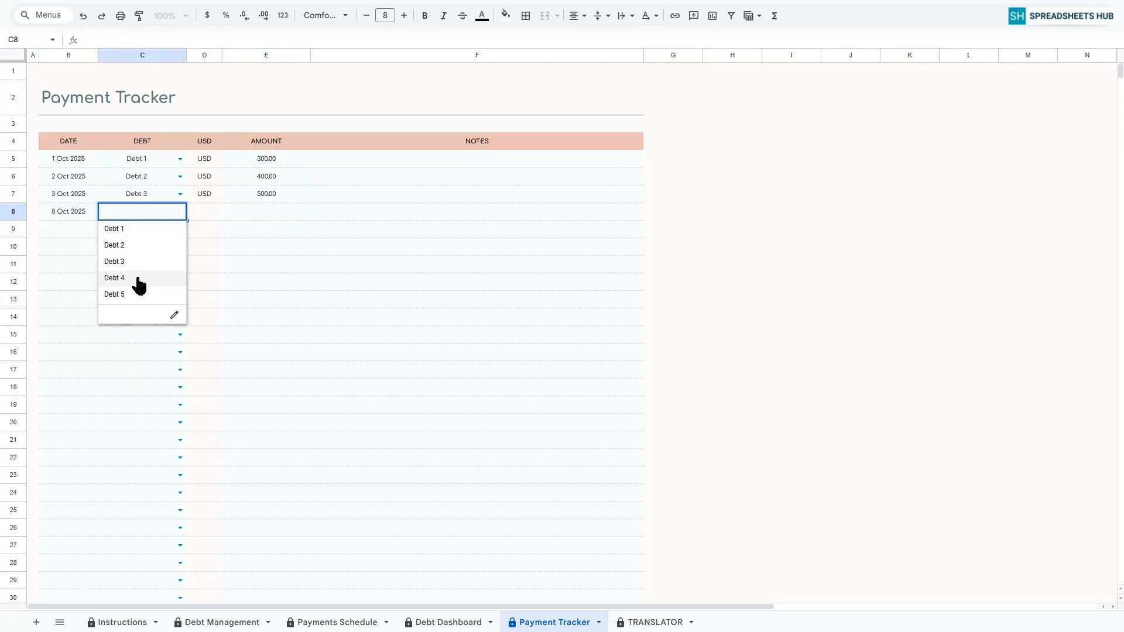
pyautogui.click(133, 276)
pyautogui.click(267, 211)
pyautogui.write('400')
# Step: Record a payment of 600 for Debt 5 dated 13 Oct 2025 in row 9
pyautogui.doubleClick(61, 225)
pyautogui.click(33, 319)
pyautogui.click(180, 229)
pyautogui.click(133, 311)
pyautogui.click(266, 229)
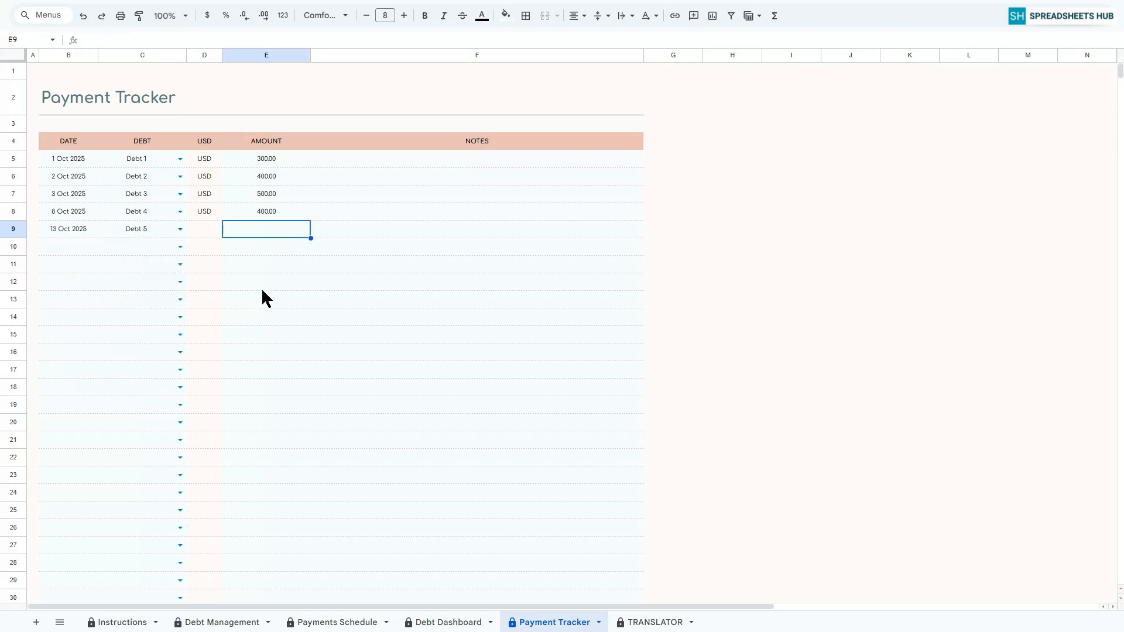
pyautogui.write('600')
pyautogui.press('Return')
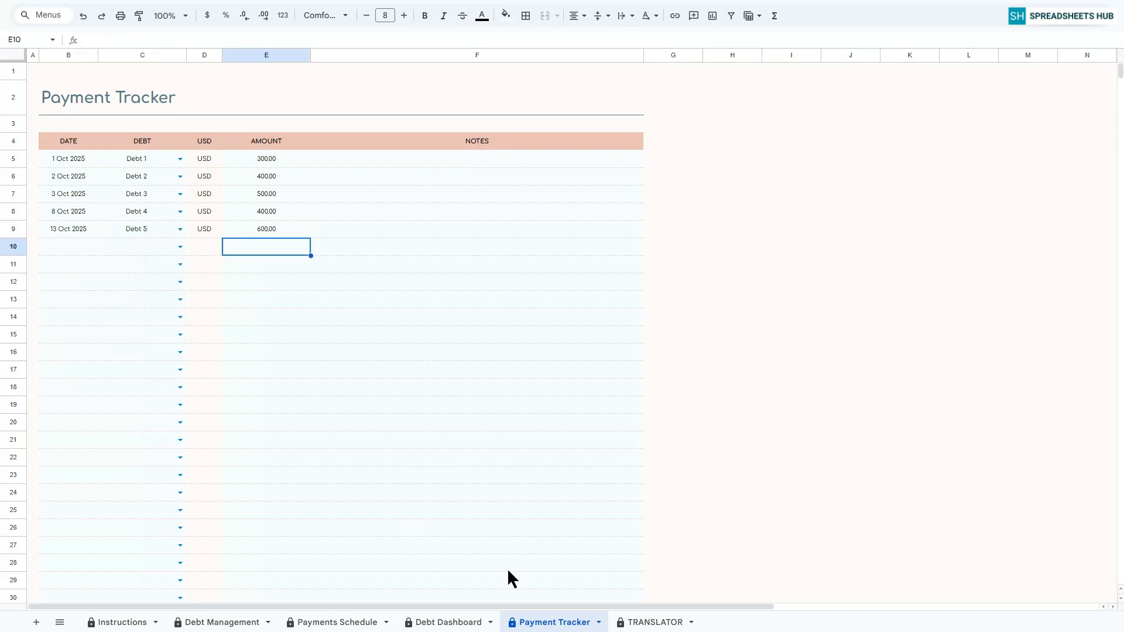
# Step: Set the monthly dashboard on the Debt Dashboard sheet to October 2025 and review its charts and per-debt table
pyautogui.click(443, 623)
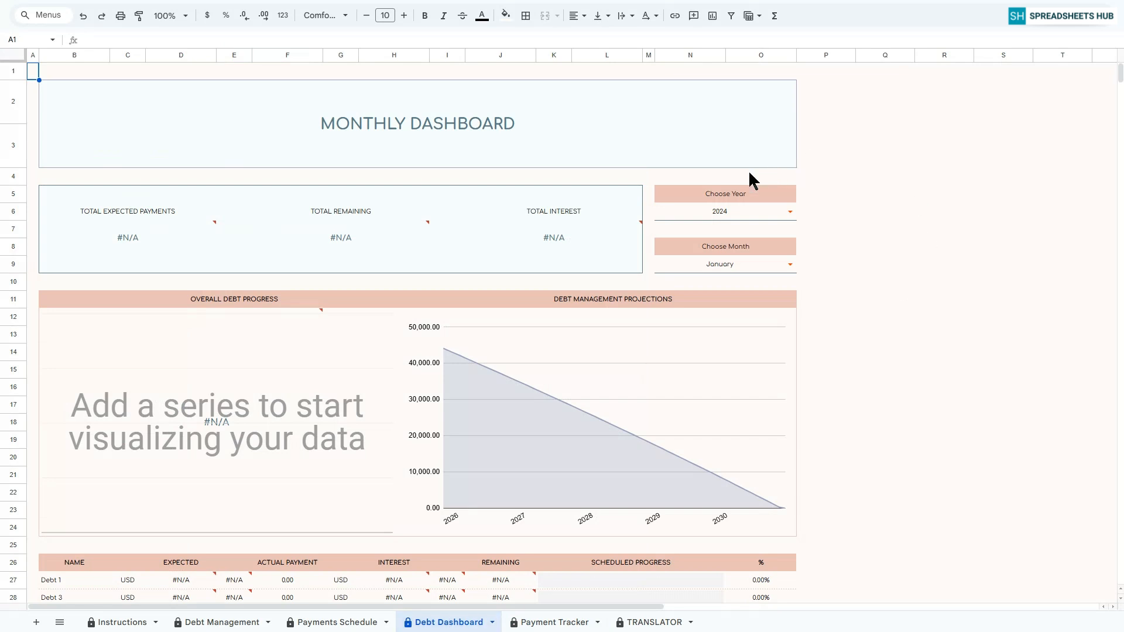
pyautogui.click(790, 211)
pyautogui.click(696, 262)
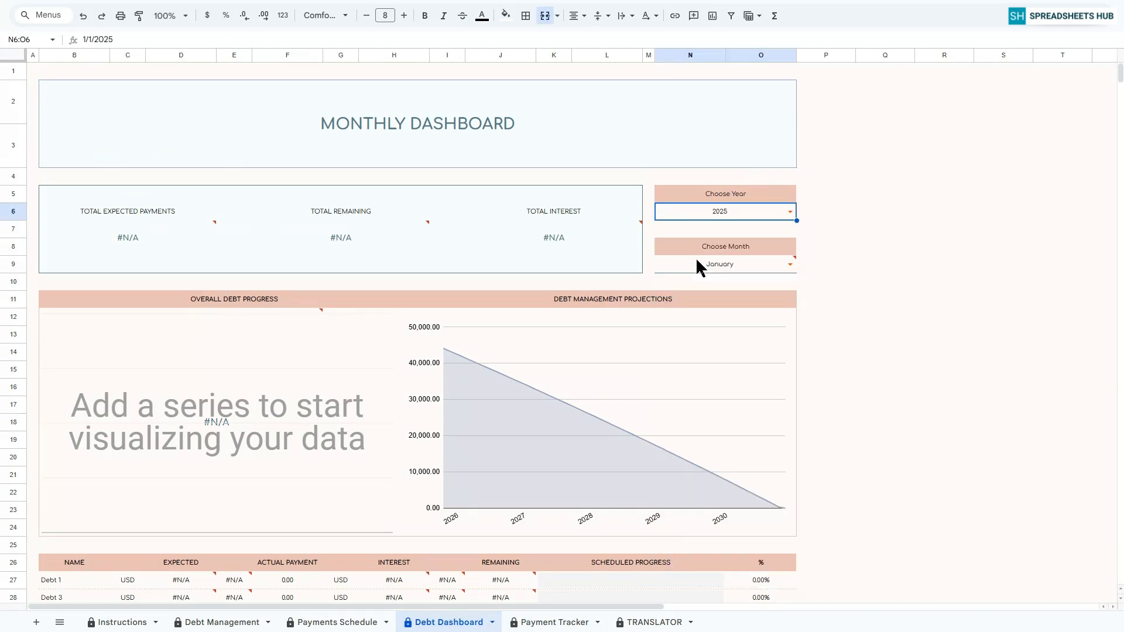
pyautogui.click(790, 265)
pyautogui.click(677, 429)
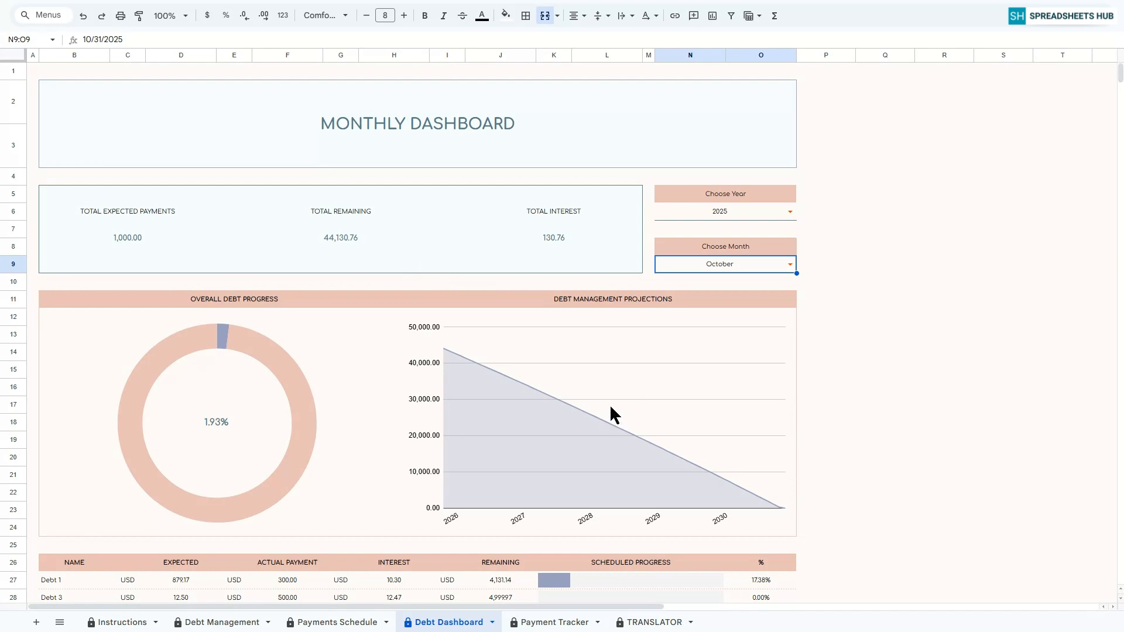
pyautogui.scroll(-3, 610, 412)
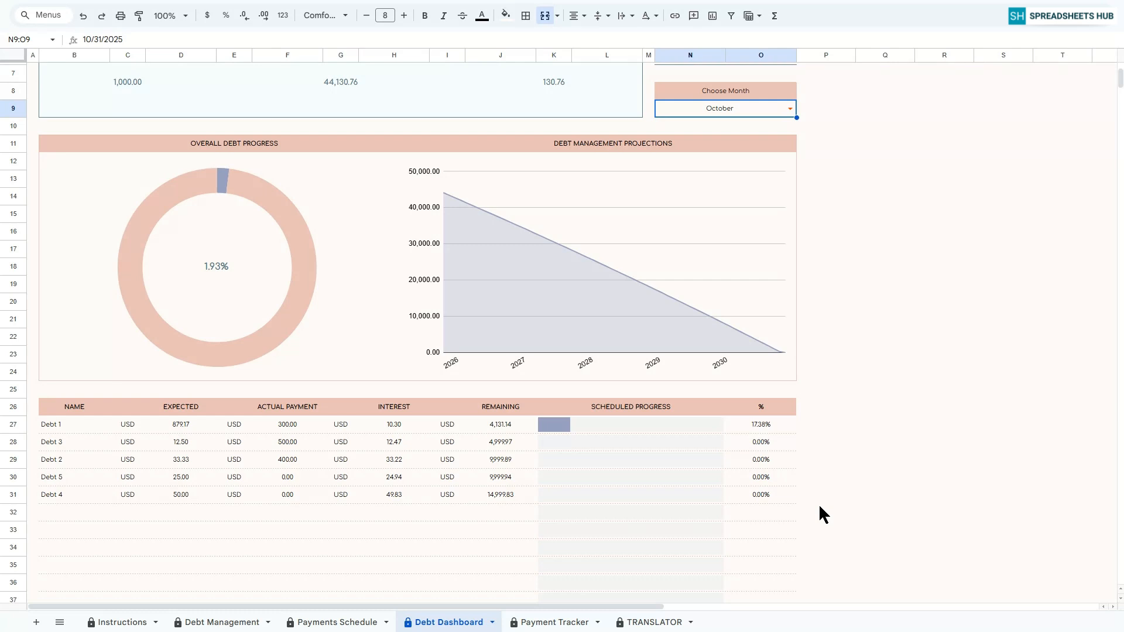
pyautogui.scroll(5, 820, 507)
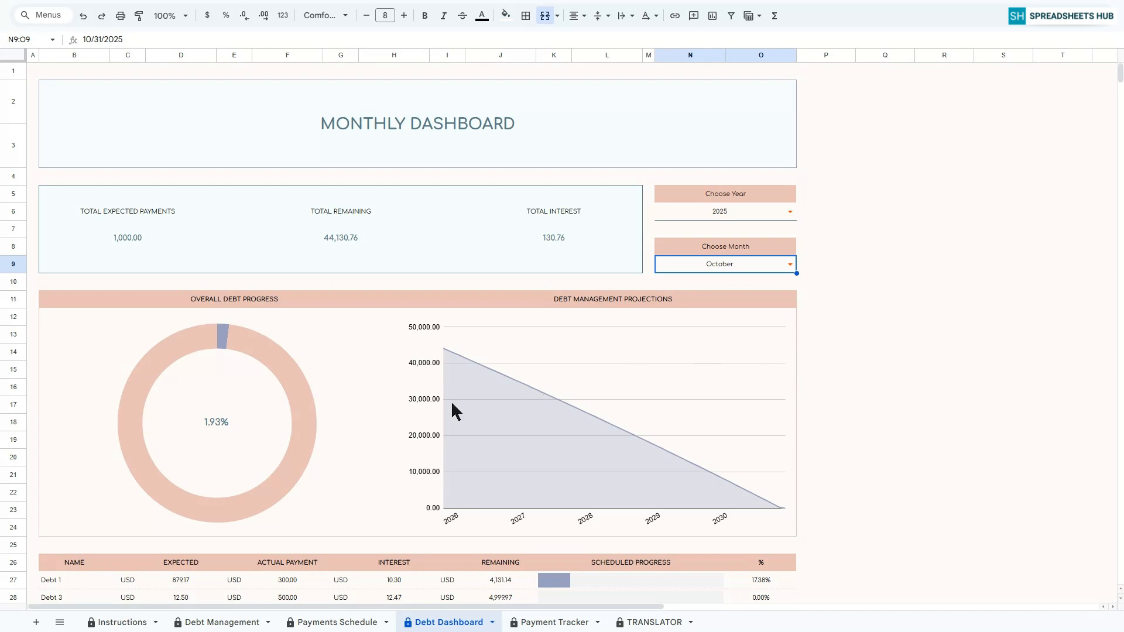
# Step: Review the Debt Management sheet from the currency and debt entries down to the strategy, plan charts and repayment plan
pyautogui.click(188, 624)
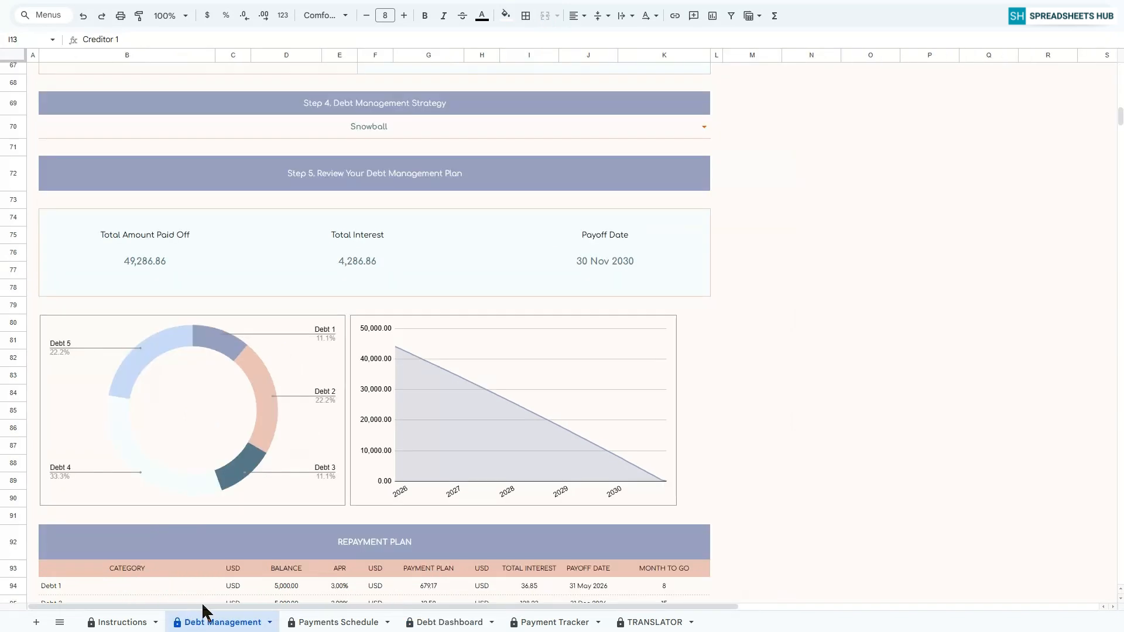
pyautogui.scroll(20, 294, 508)
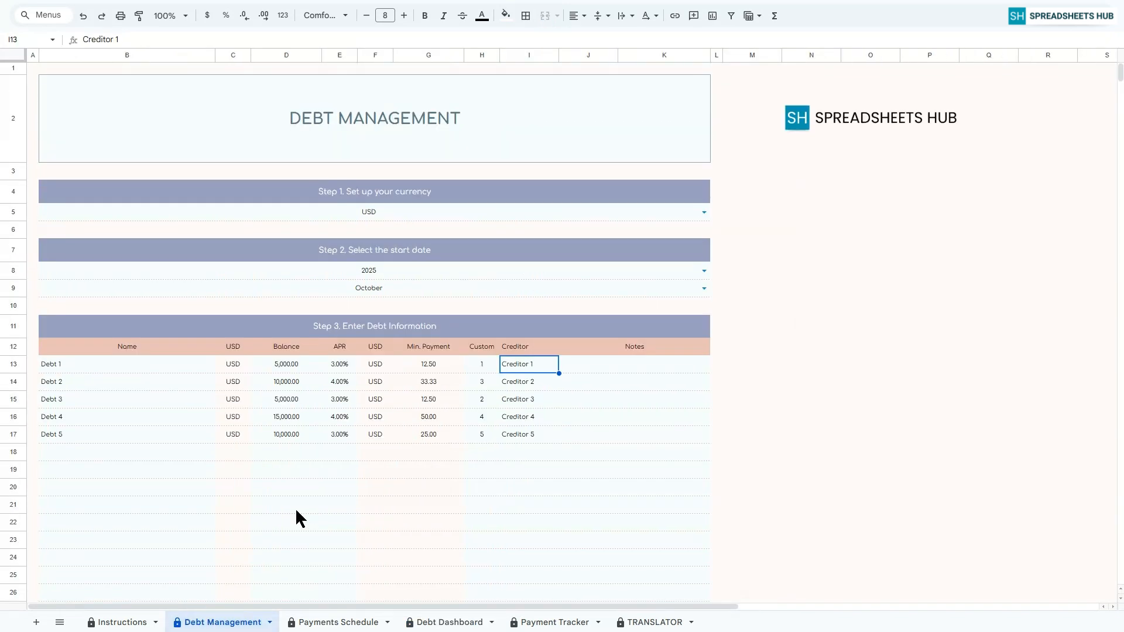
pyautogui.scroll(-20, 295, 508)
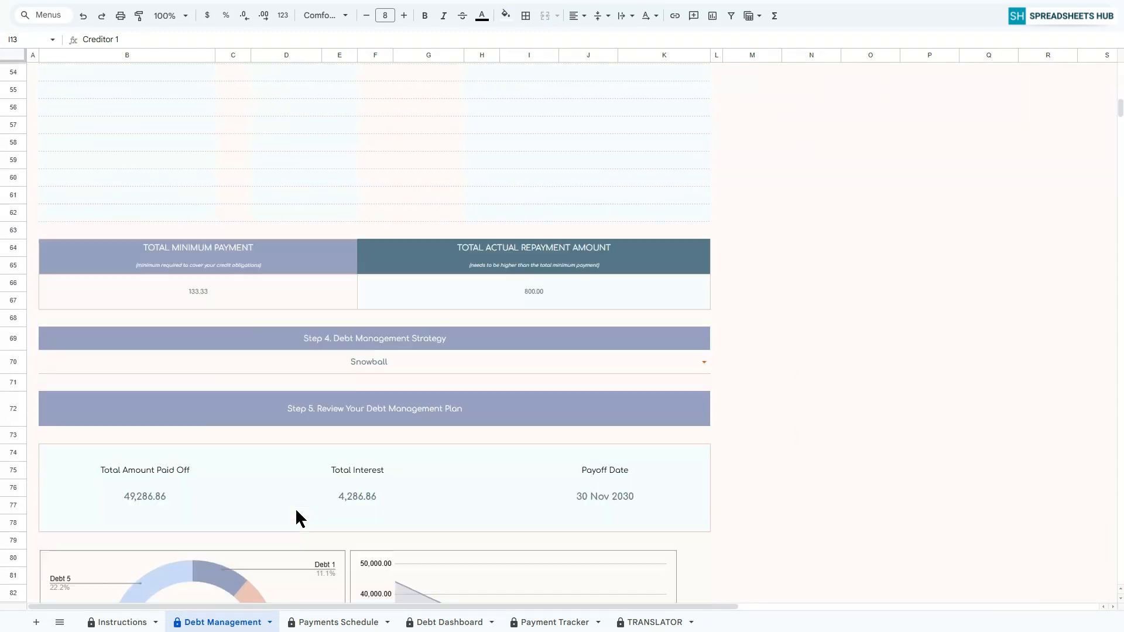
pyautogui.scroll(-2, 295, 507)
pyautogui.scroll(2, 295, 507)
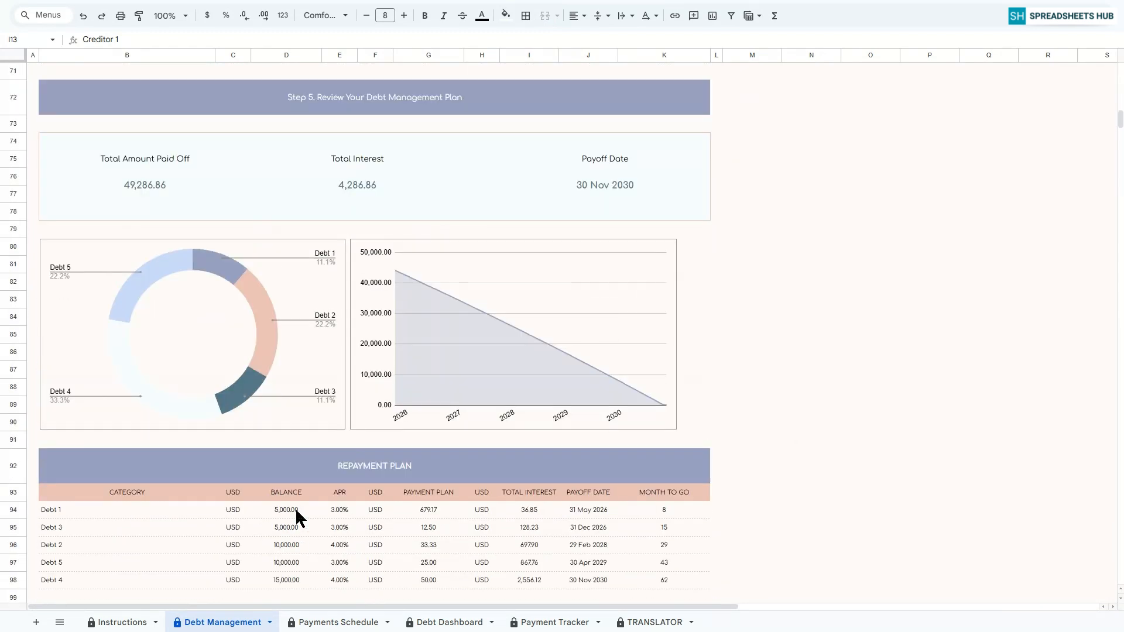
# Step: Examine the Payments Schedule sheet's balance summary, monthly payment rows and individual debt payoff columns
pyautogui.click(335, 624)
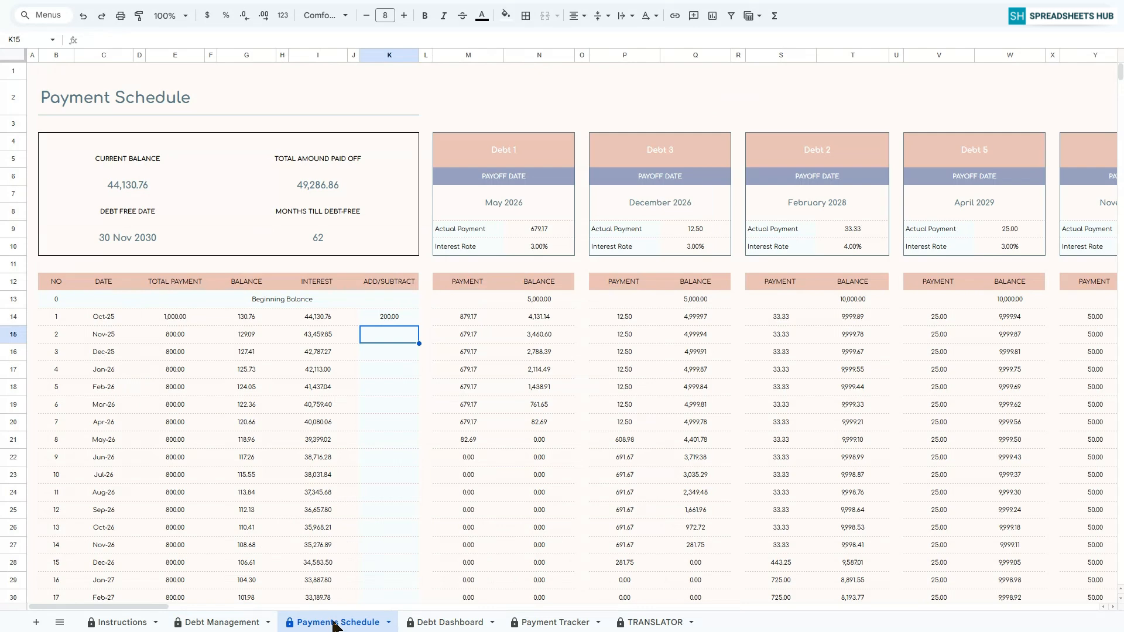
pyautogui.moveTo(166, 607); pyautogui.dragTo(190, 608)
pyautogui.moveTo(184, 608); pyautogui.dragTo(143, 608)
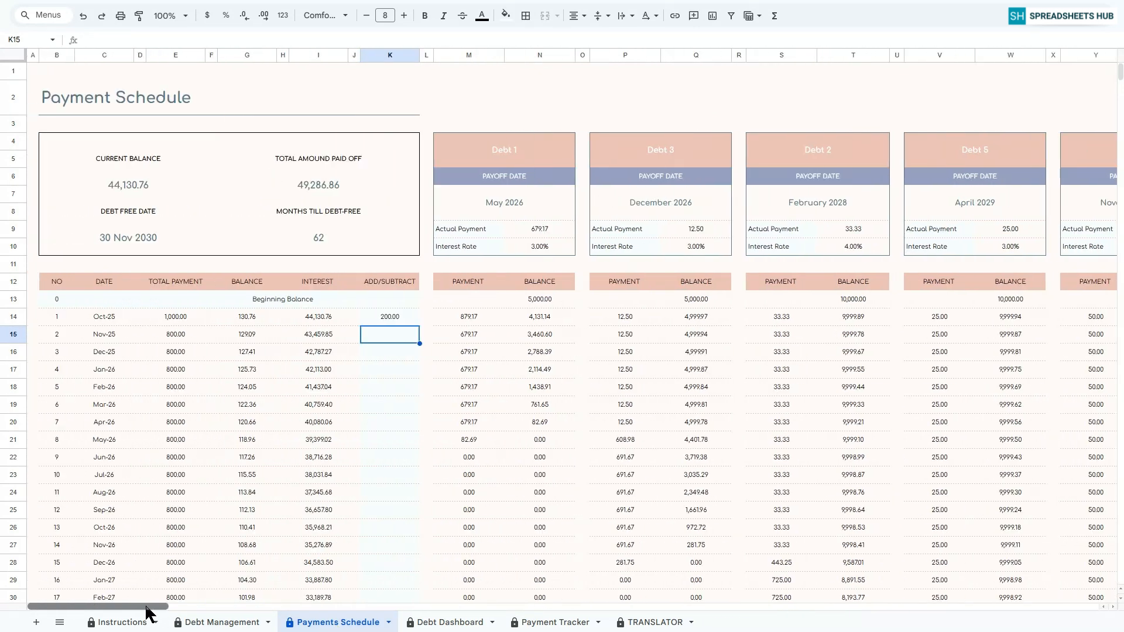
pyautogui.click(33, 71)
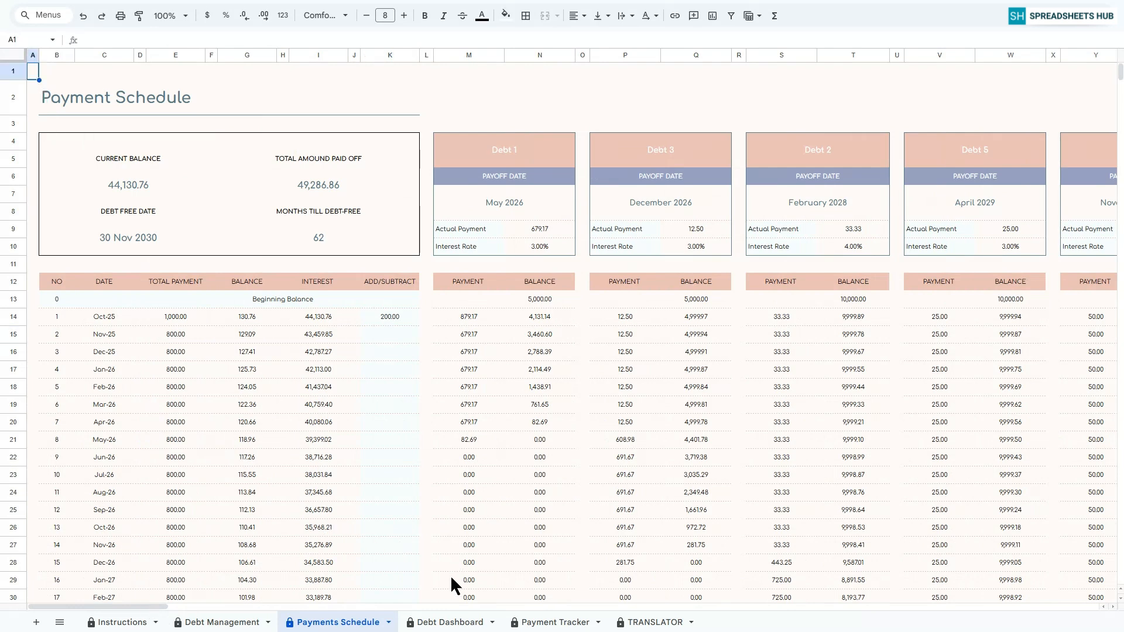
# Step: Recheck the October 2025 dashboard's totals, debt progress, projections and expected versus actual payments per debt
pyautogui.click(430, 624)
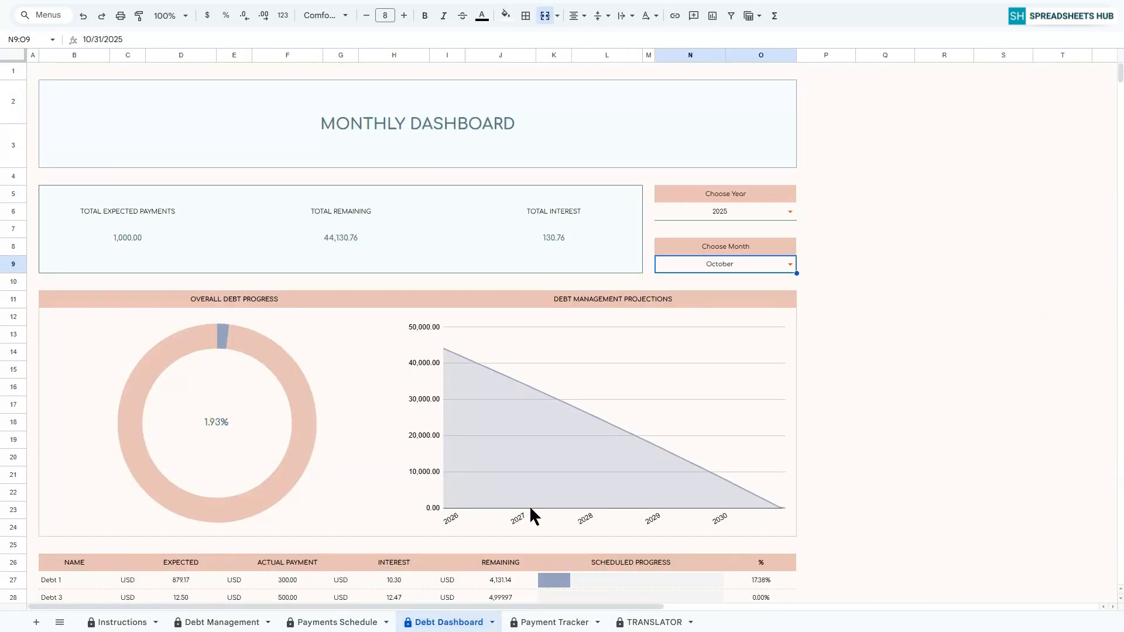
pyautogui.scroll(-4, 879, 502)
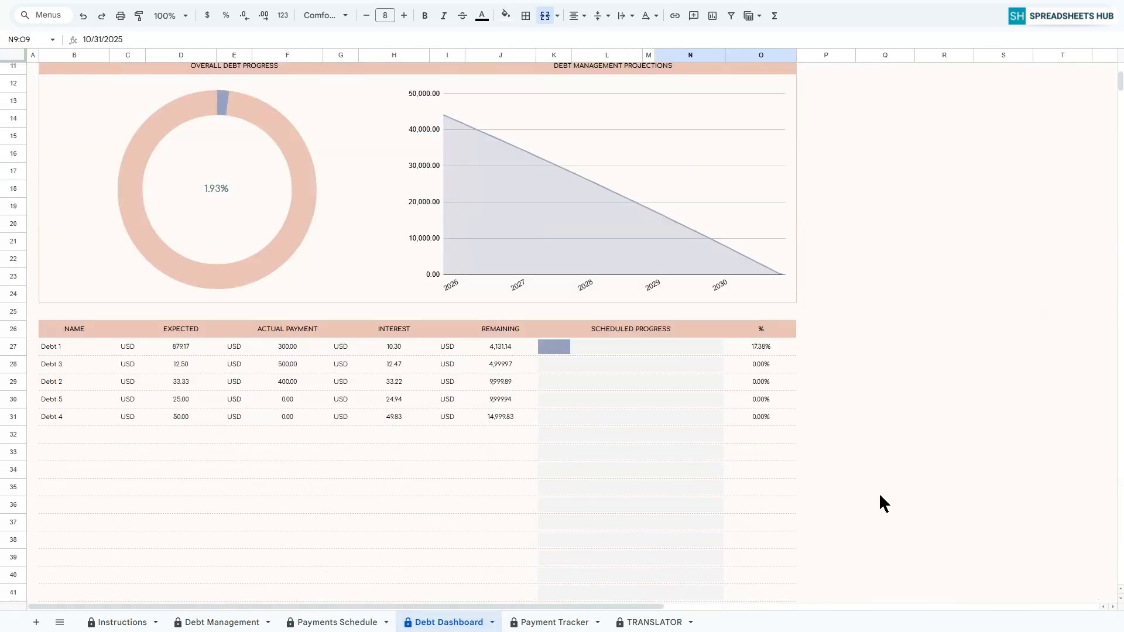
pyautogui.scroll(4, 879, 495)
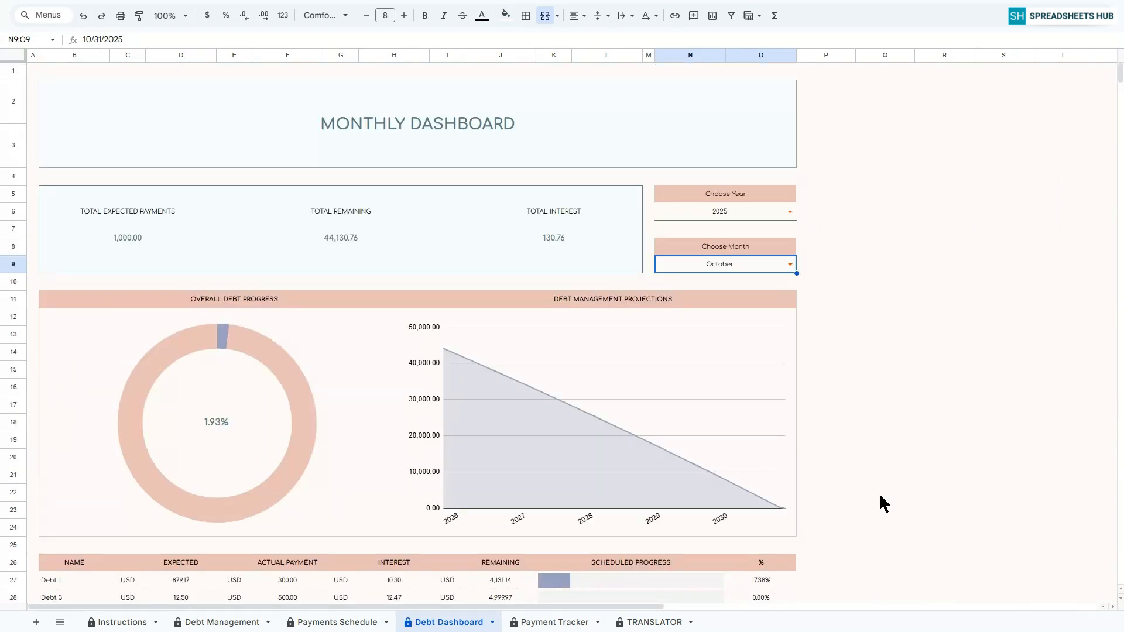